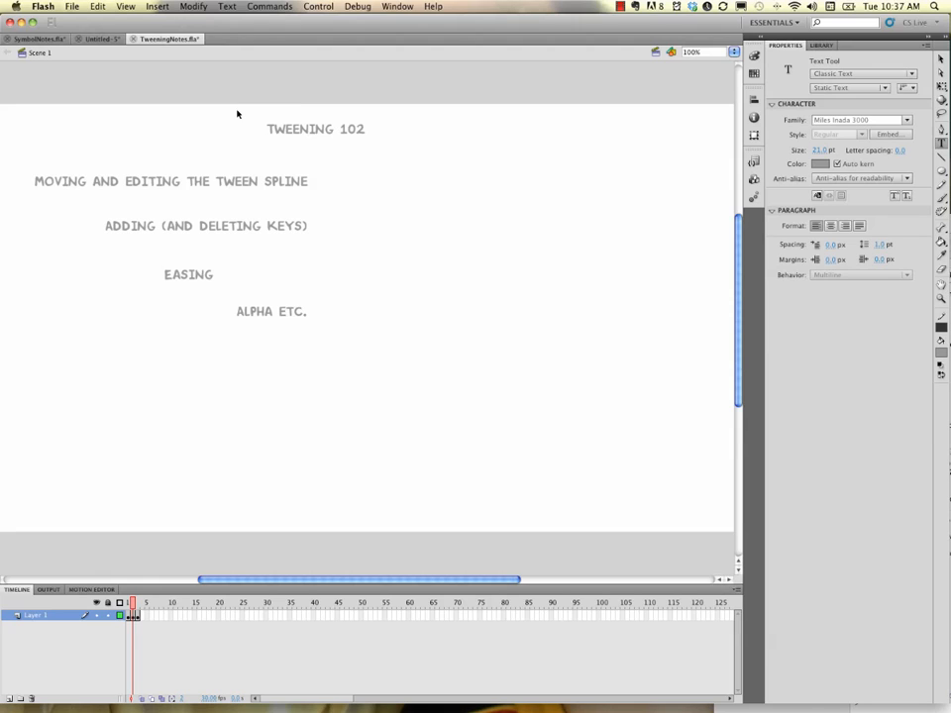
Close TweeningNotes.fla and preview the oval's motion tween in Untitled-5
left_click(520, 288)
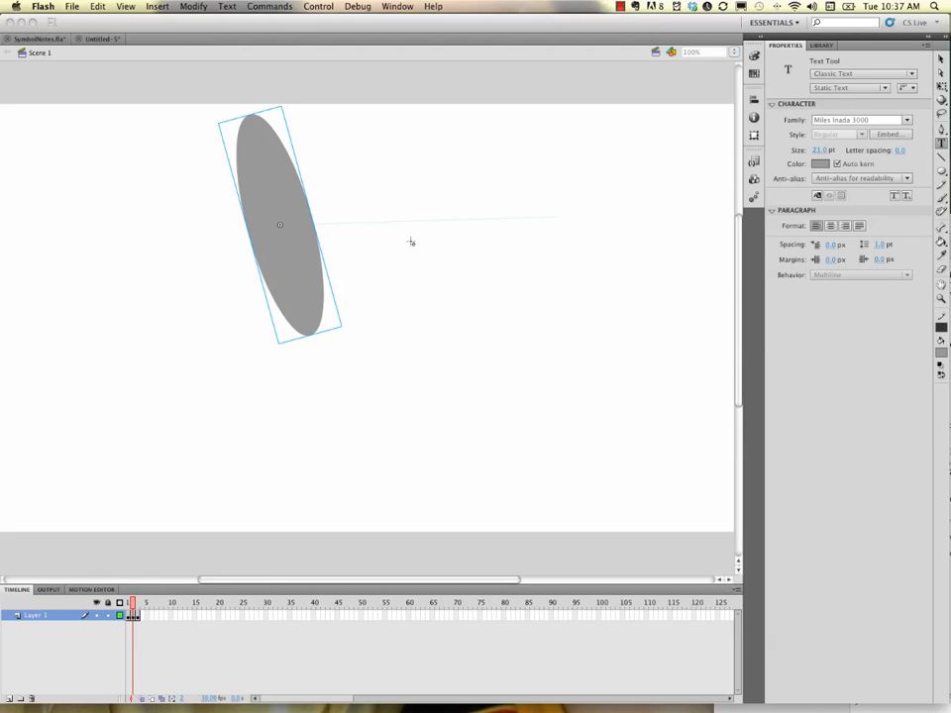
key("period")
key("period")
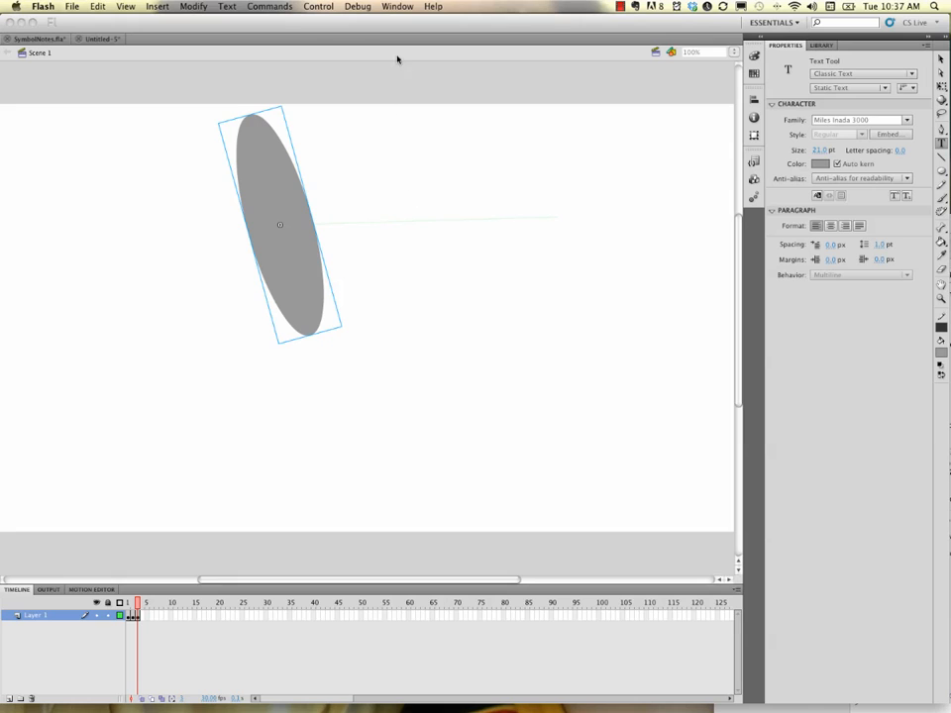
Drag the oval's straight motion path lower on the stage, preview it, then move it back up
left_click(111, 40)
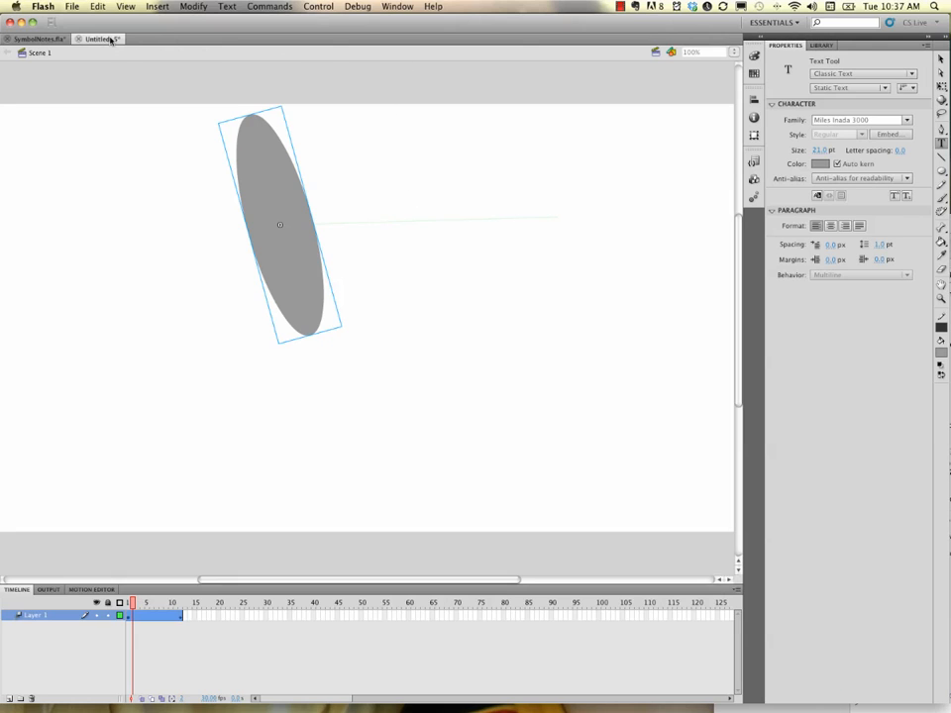
key("Return")
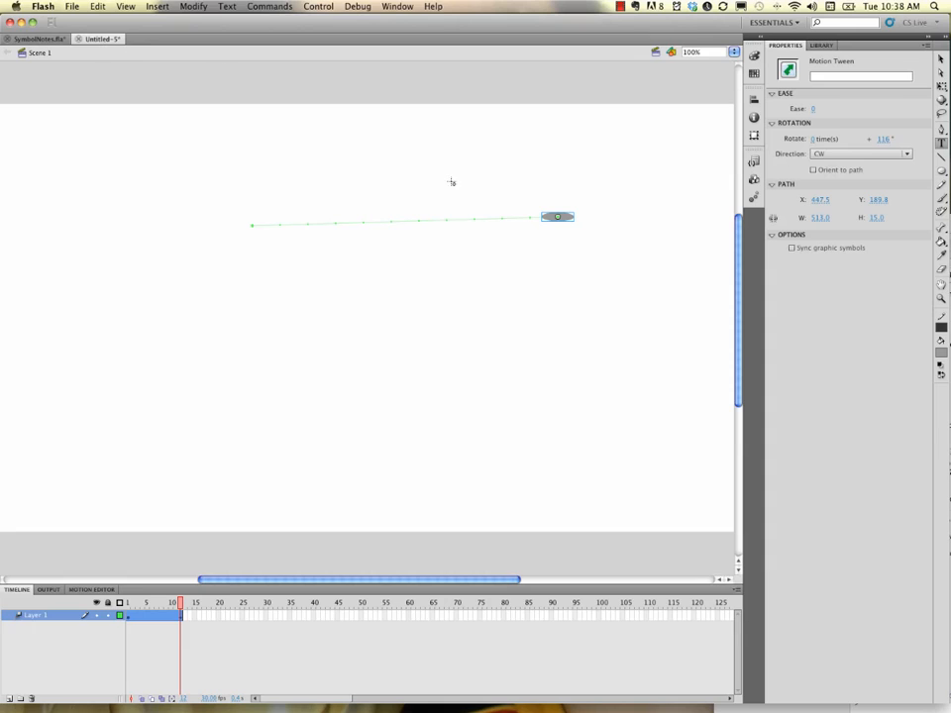
left_click(941, 59)
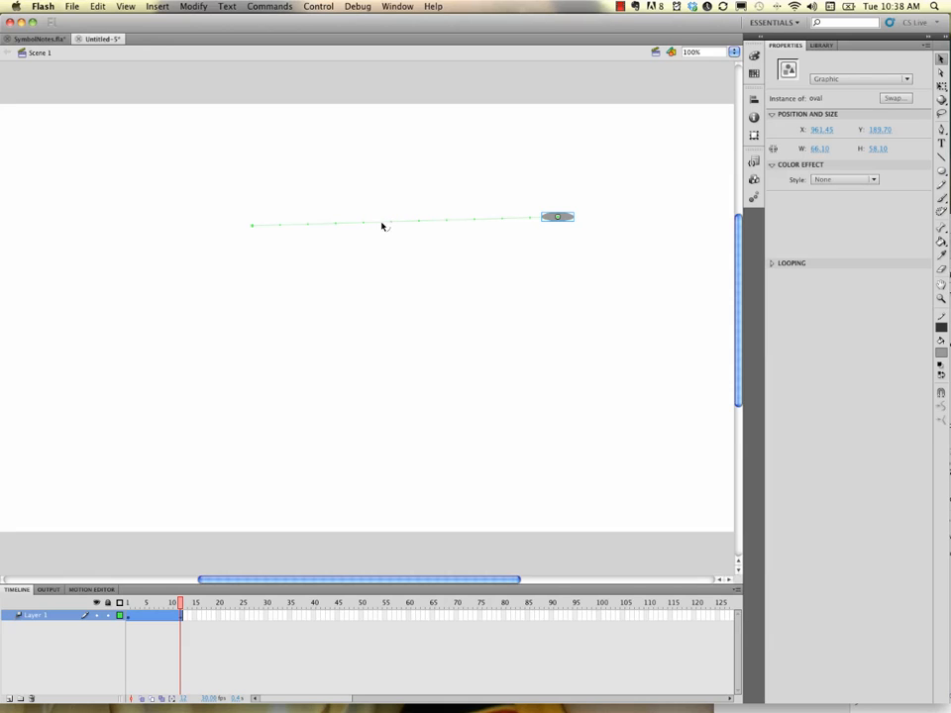
mouse_move(382, 226)
left_mouse_down()
mouse_move(382, 238)
mouse_move(384, 227)
left_mouse_up()
left_click(349, 217)
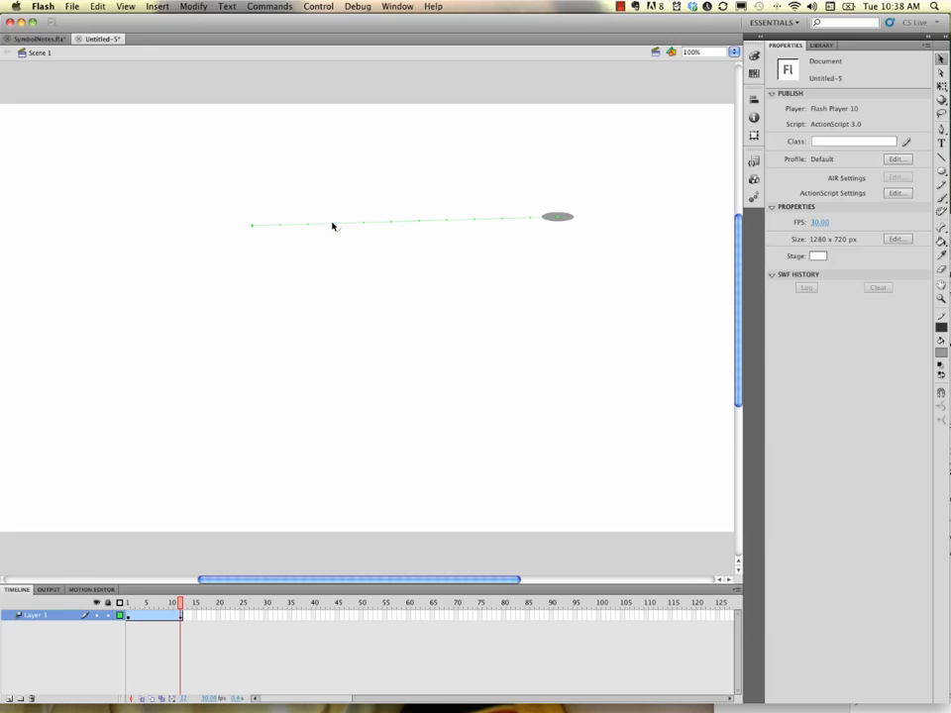
left_click_drag(324, 227, 281, 403)
key("Return")
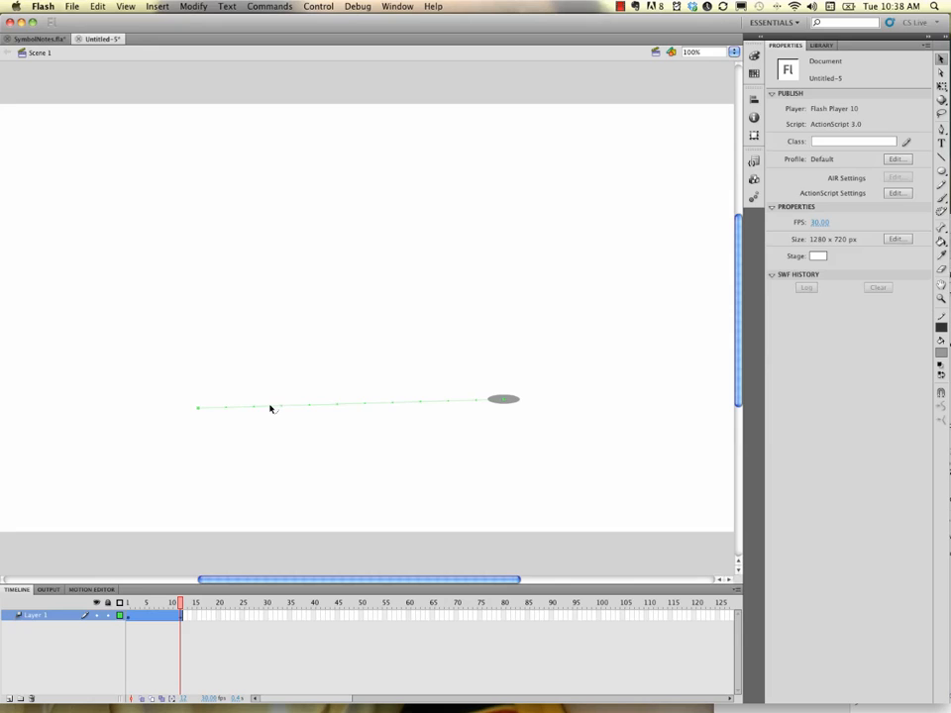
left_click(270, 408)
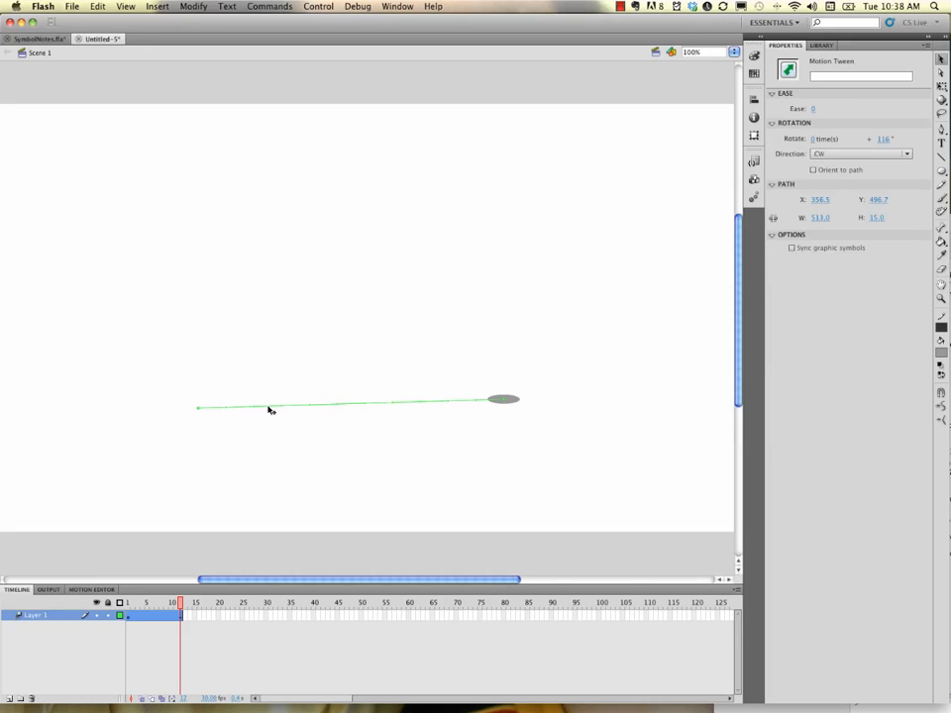
left_click_drag(271, 408, 293, 189)
Drag the middle of the motion path down into a deep sagging curve and replay the motion
left_click(319, 216)
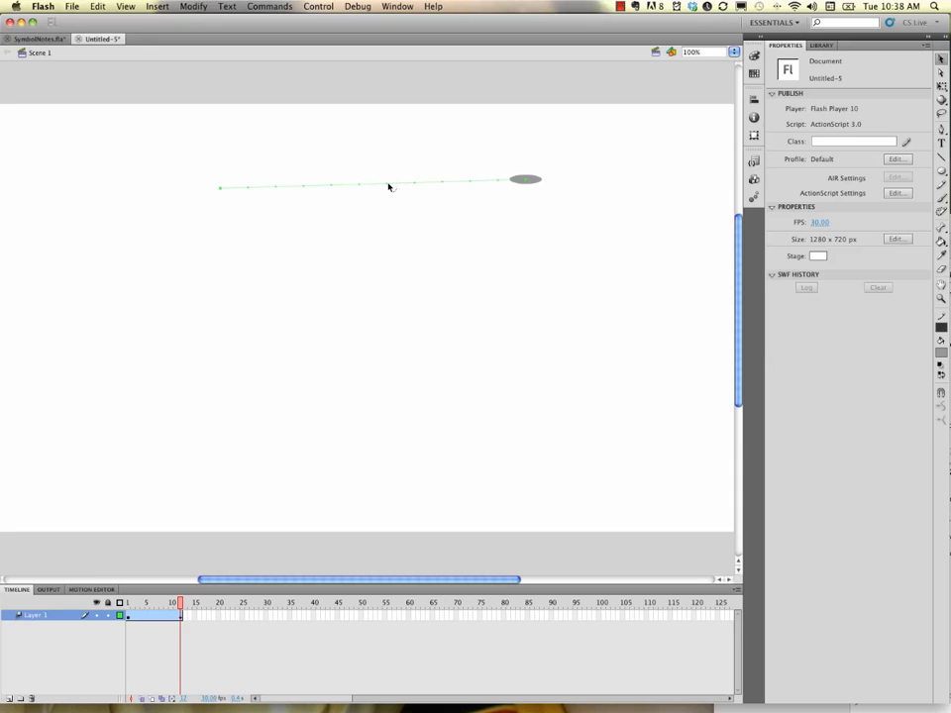
left_click_drag(387, 186, 396, 255)
left_click_drag(271, 219, 417, 263)
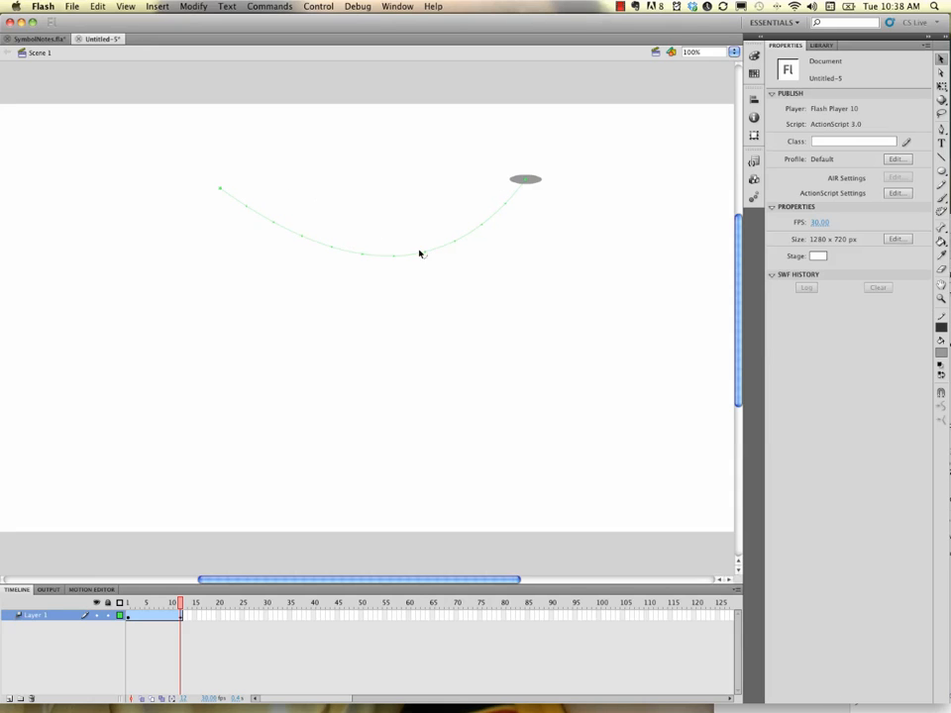
left_click_drag(391, 260, 384, 263)
key("Return")
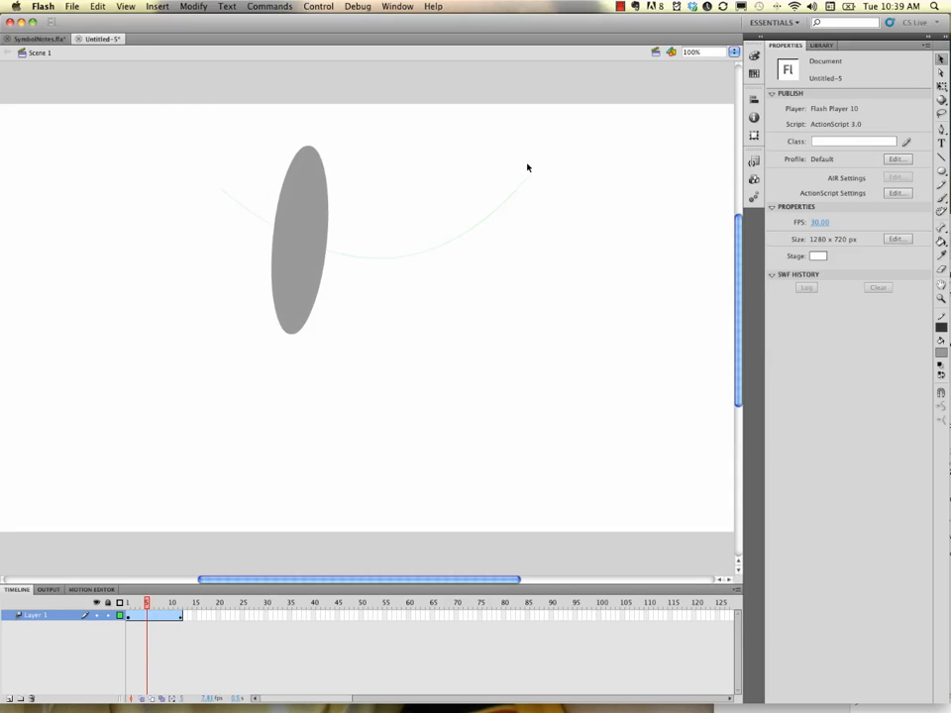
key("Return")
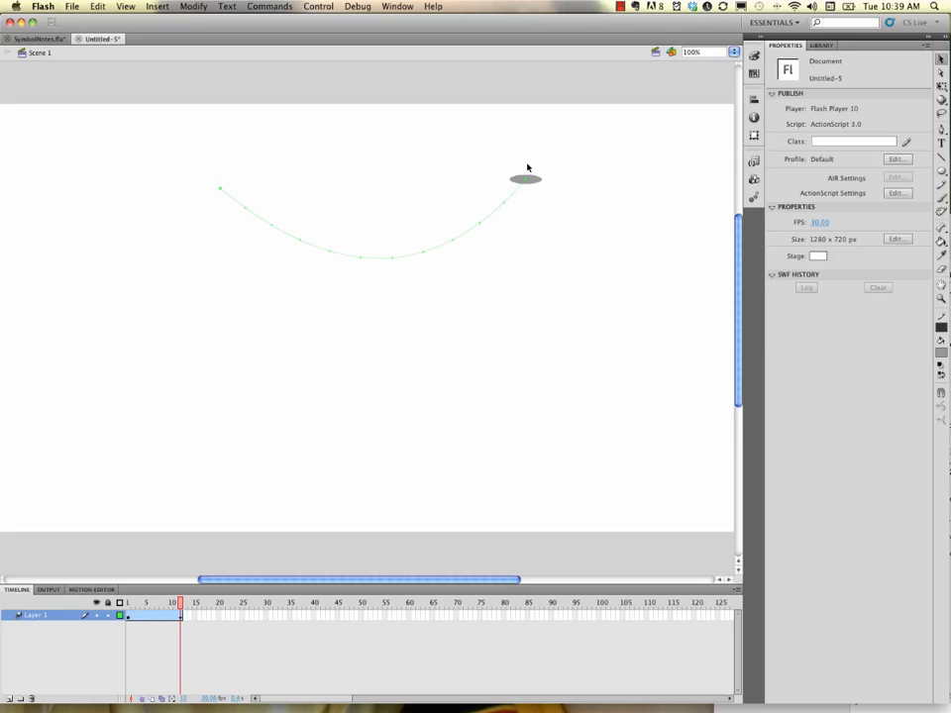
key("Return")
key("Return")
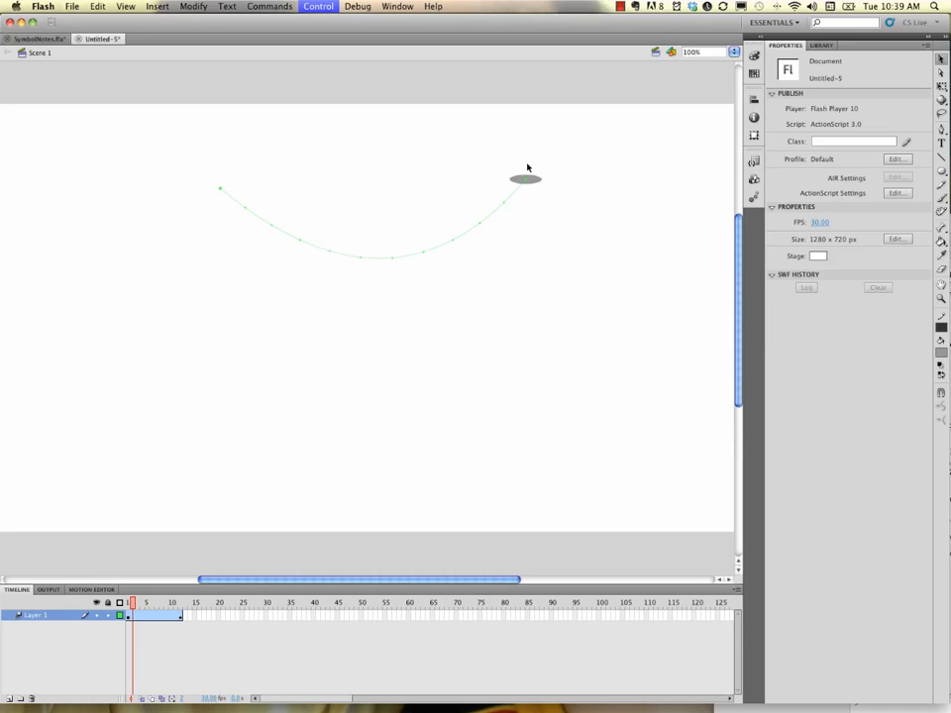
key("Return")
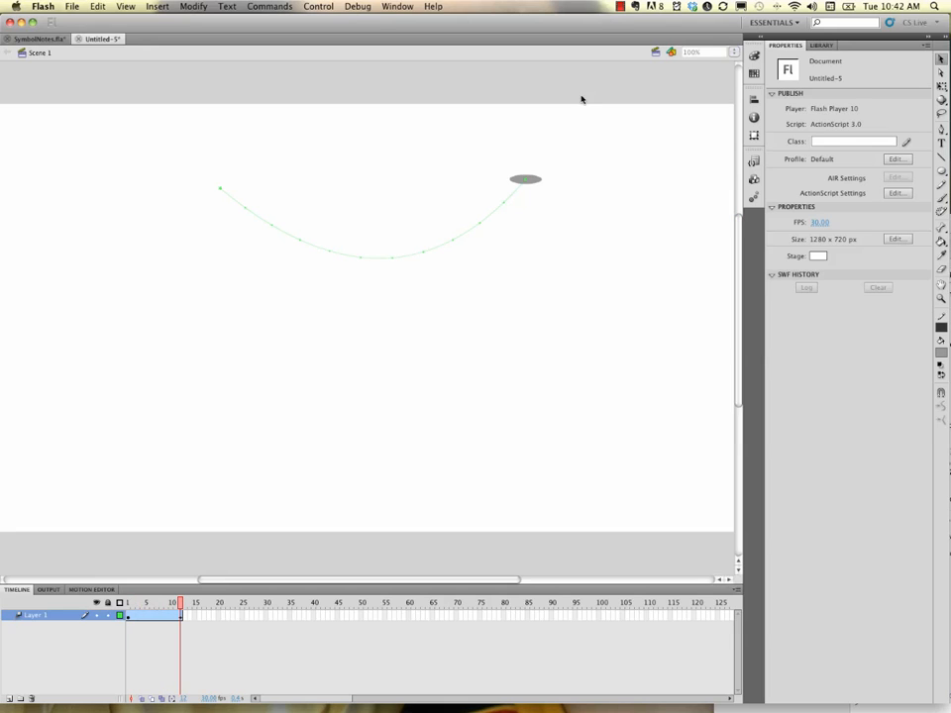
Shift the curved motion path and the oval over to the left side of the stage
left_click(427, 254)
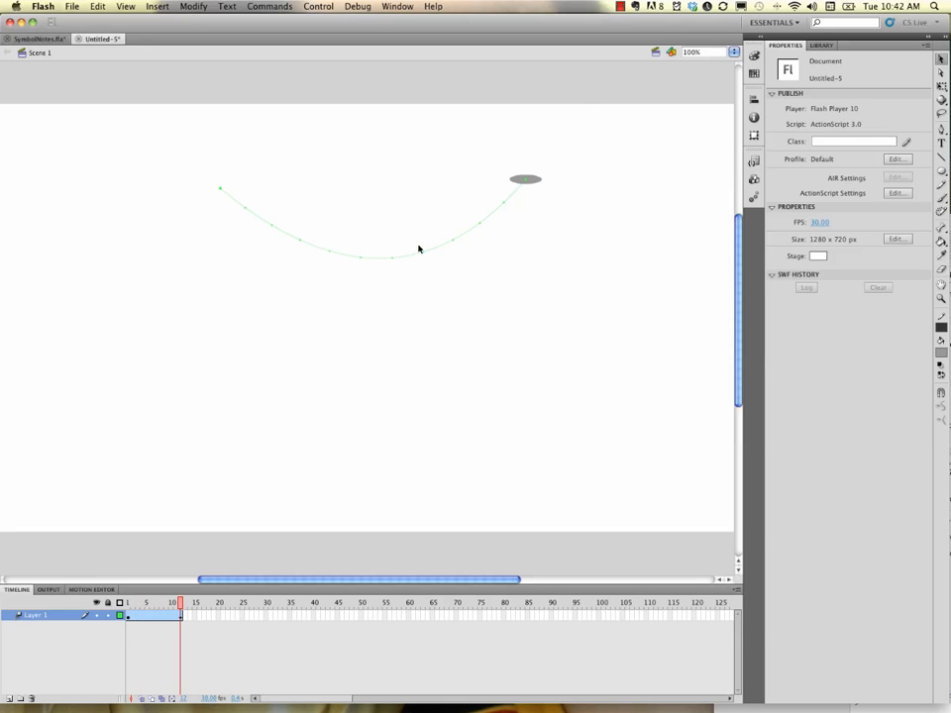
left_click(402, 259)
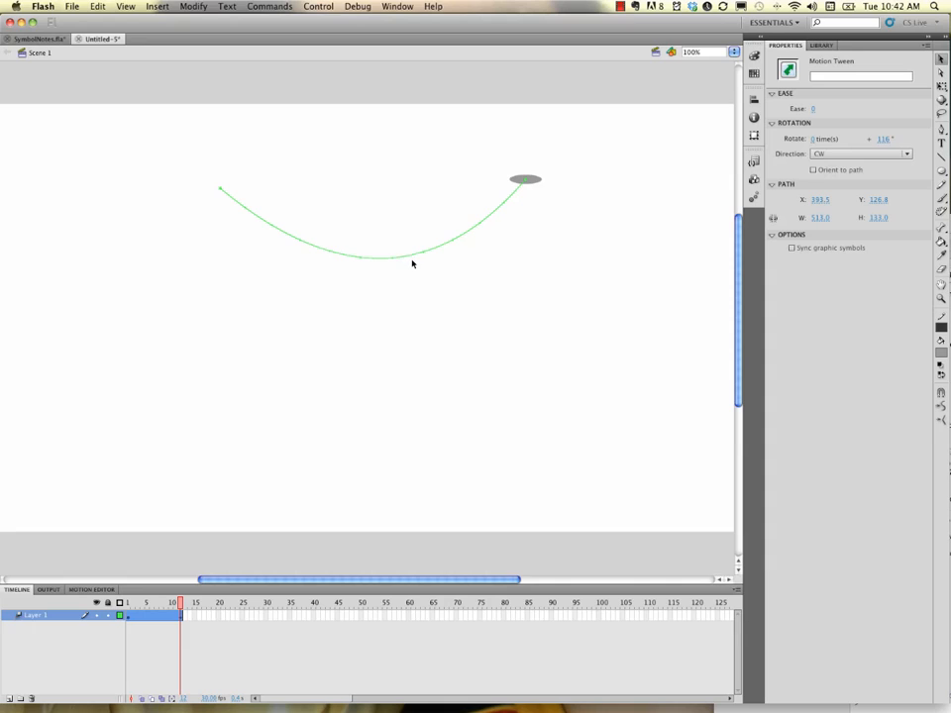
left_click_drag(412, 260, 235, 270)
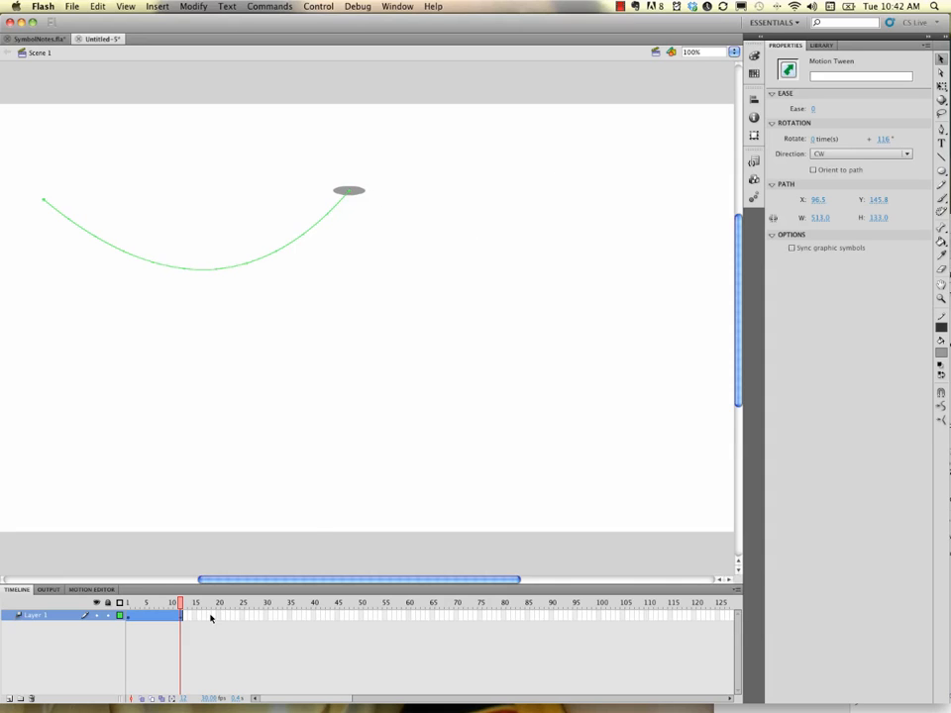
left_click(241, 616)
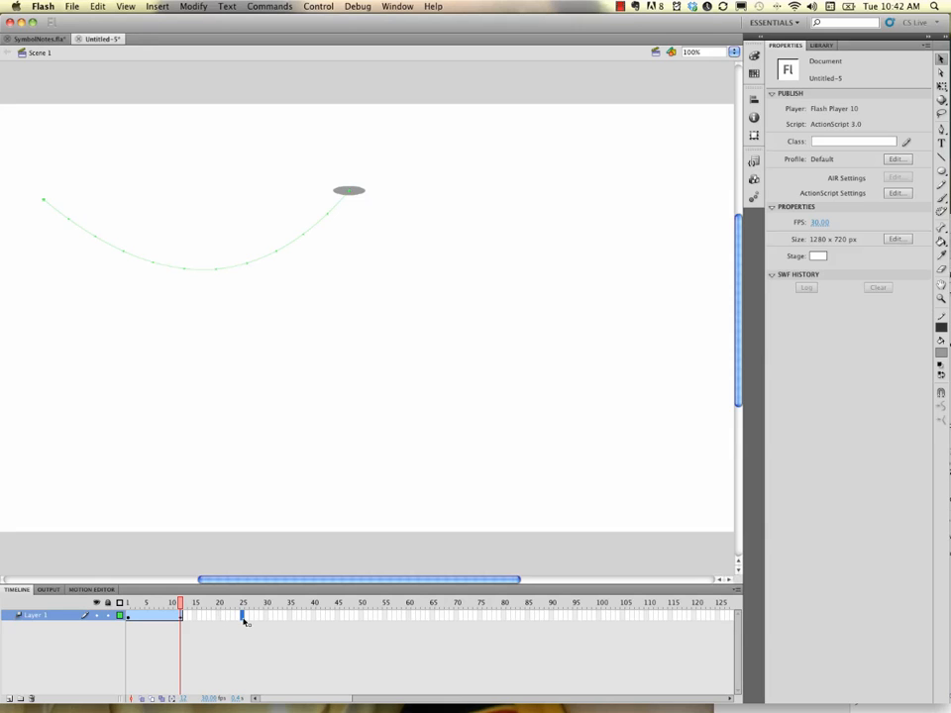
Extend the tween to frame 25 and place the oval up and to the right there
right_click(244, 620)
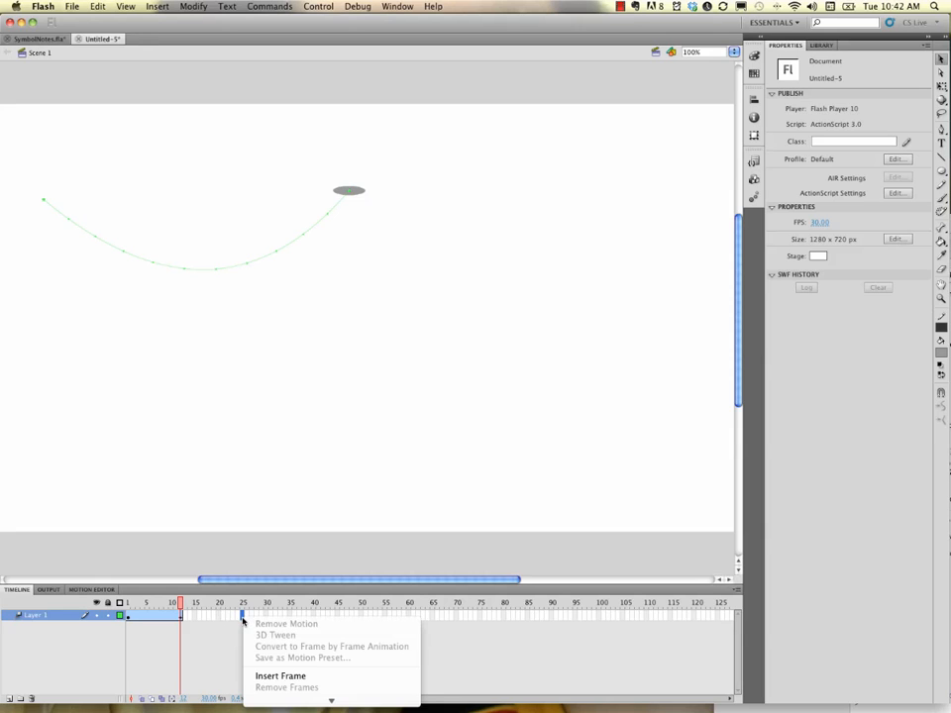
left_click(310, 677)
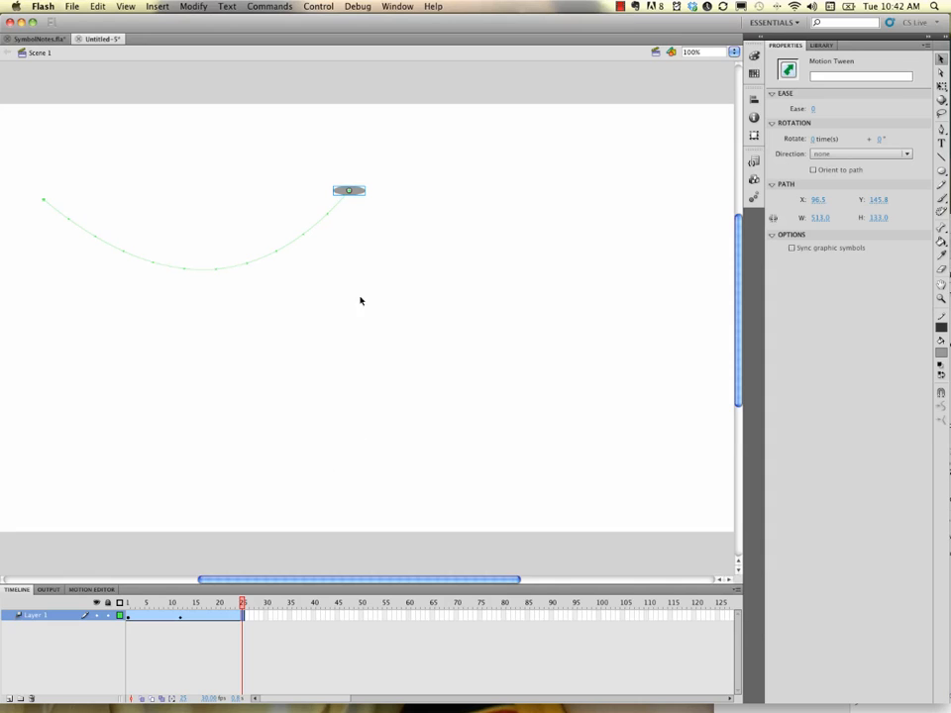
left_click_drag(357, 186, 510, 133)
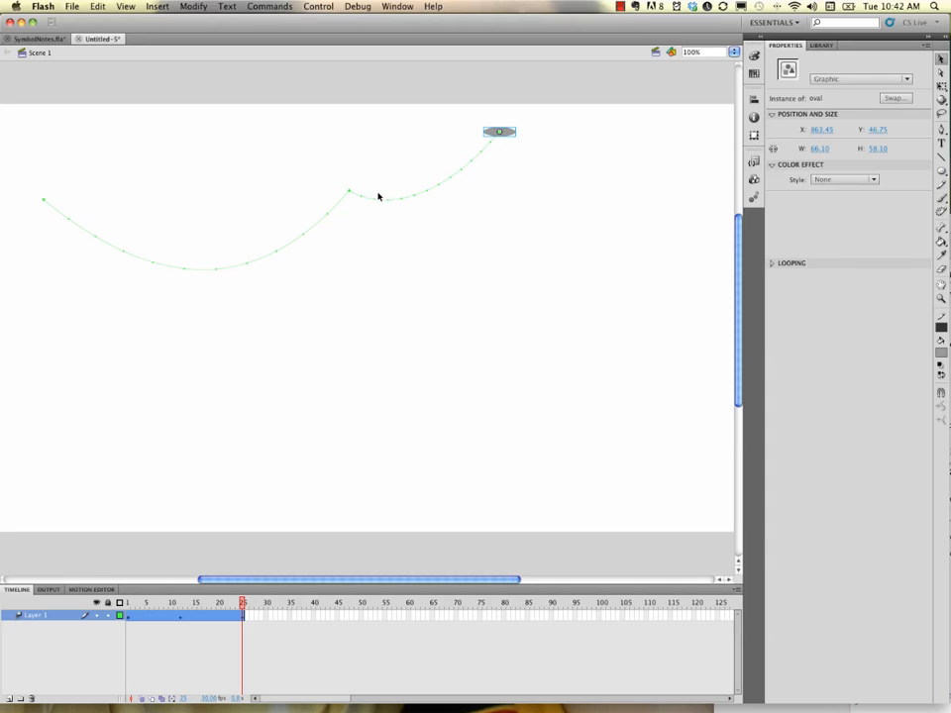
Play the extended 25-frame tween and return to frame 1
key("Return")
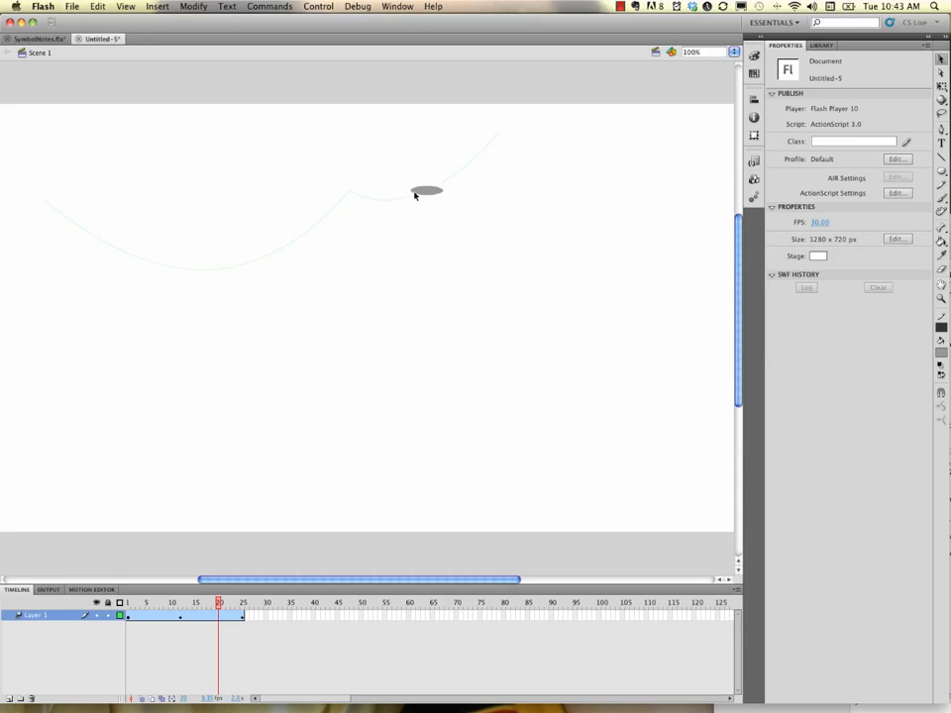
key("Return")
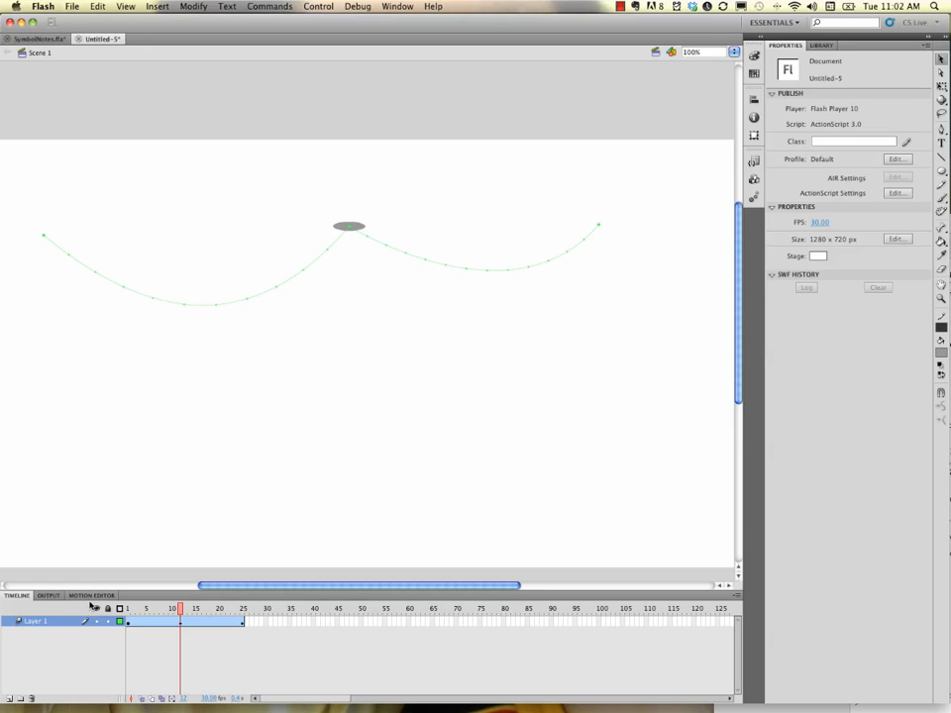
Load the oval's tween curves in the Motion Editor and enlarge it to show rotation and scale rows
left_click(395, 7)
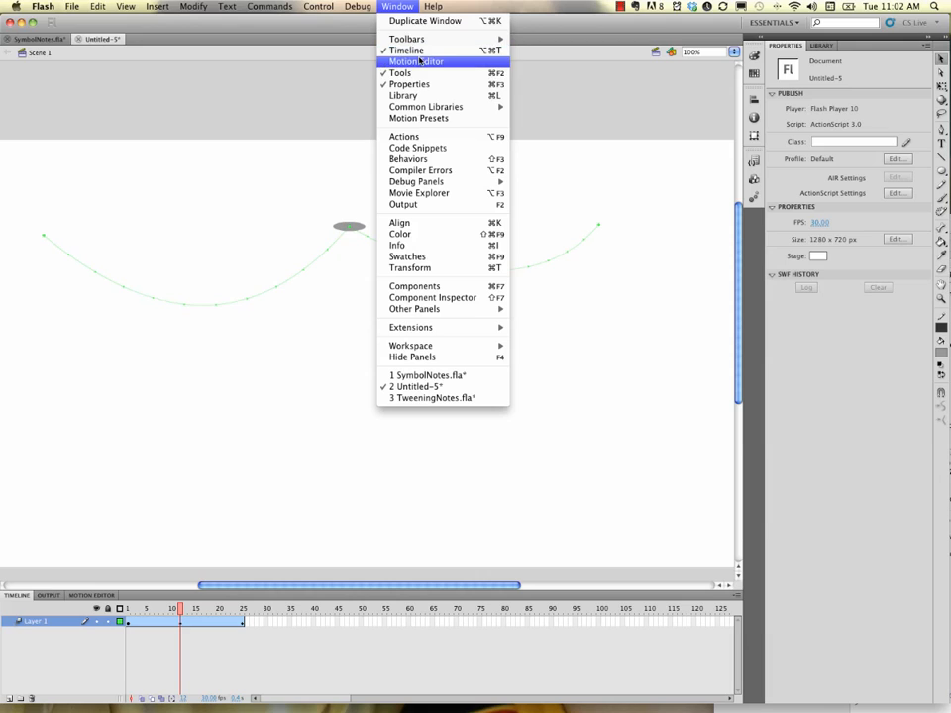
left_click(241, 434)
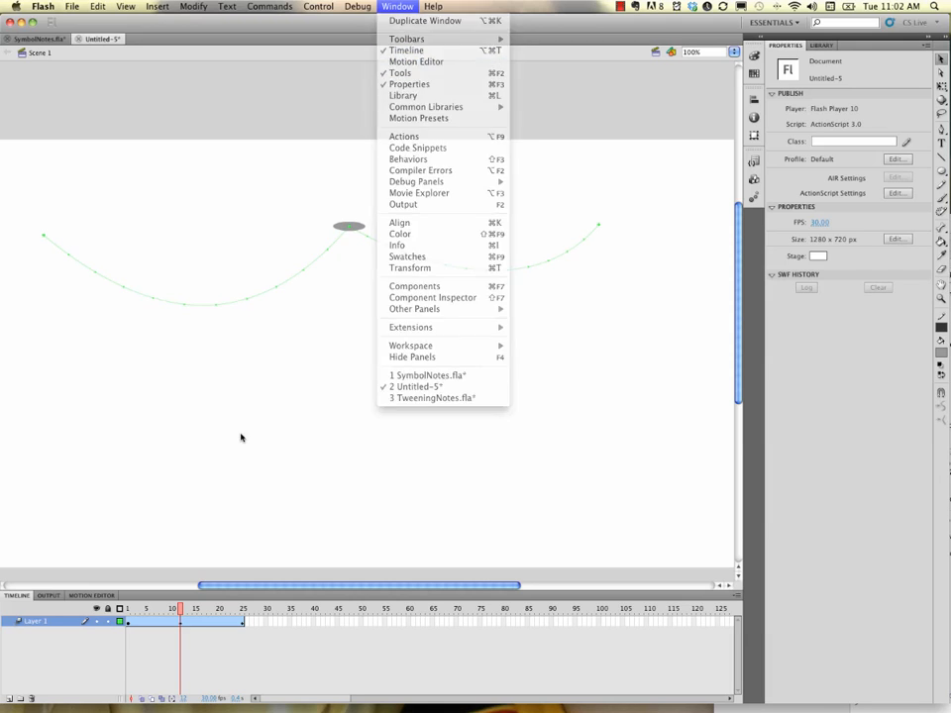
left_click(77, 596)
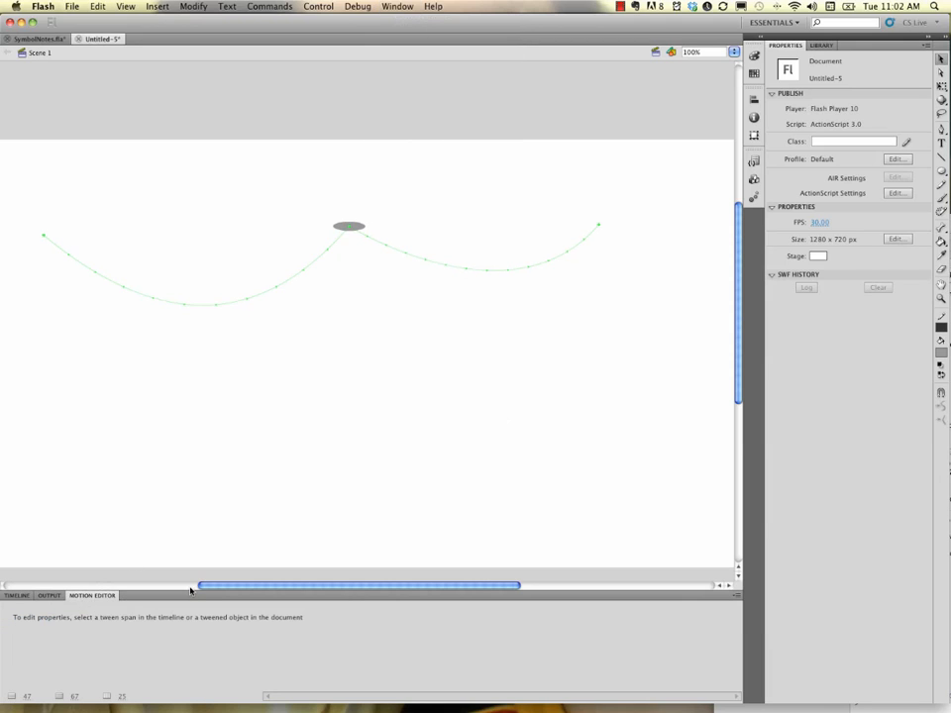
left_click(345, 227)
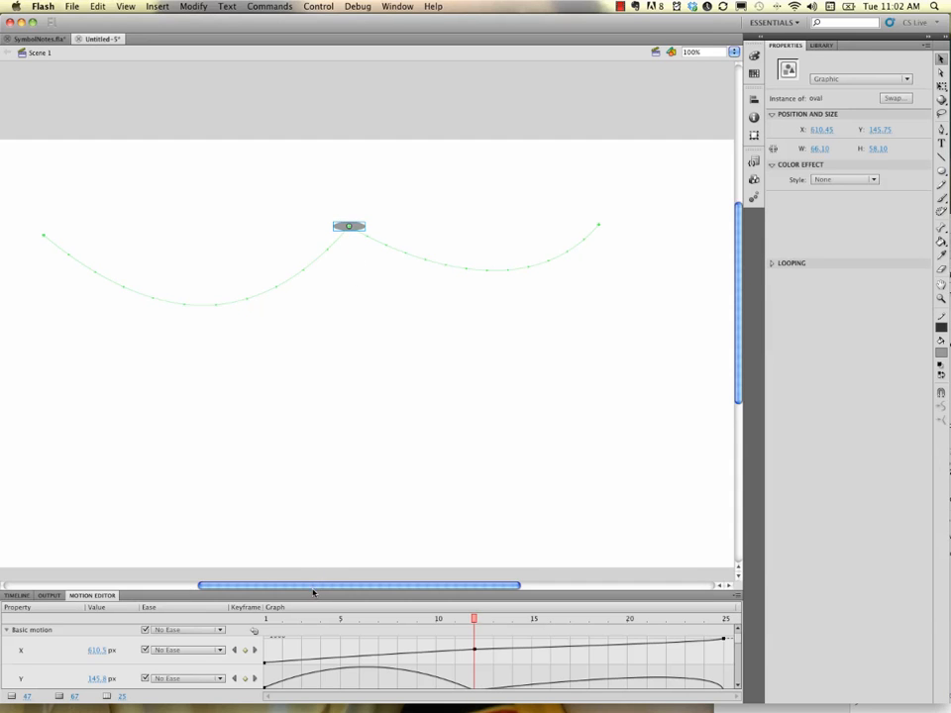
left_click_drag(313, 561, 319, 343)
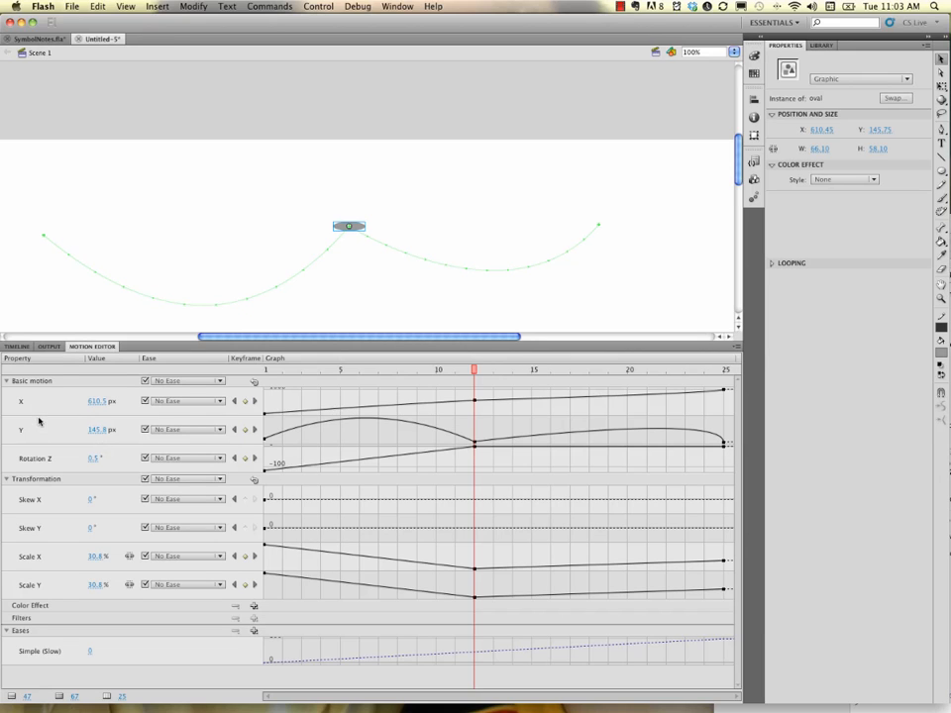
Remove the frame-12 X position keyframe so the oval follows one smooth arc
left_click(475, 403)
right_click(475, 402)
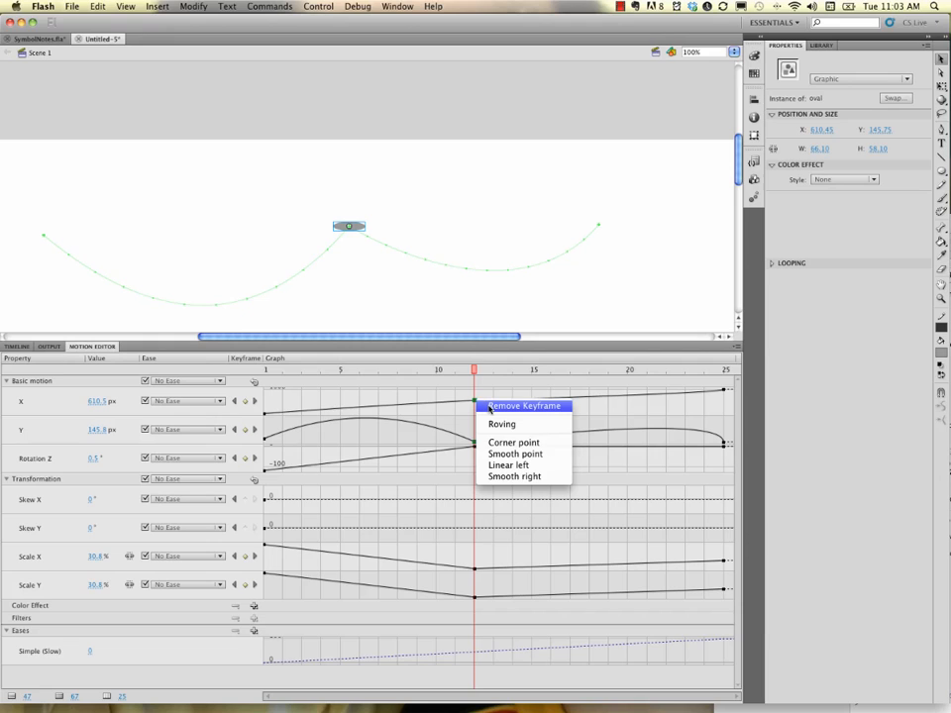
left_click(489, 407)
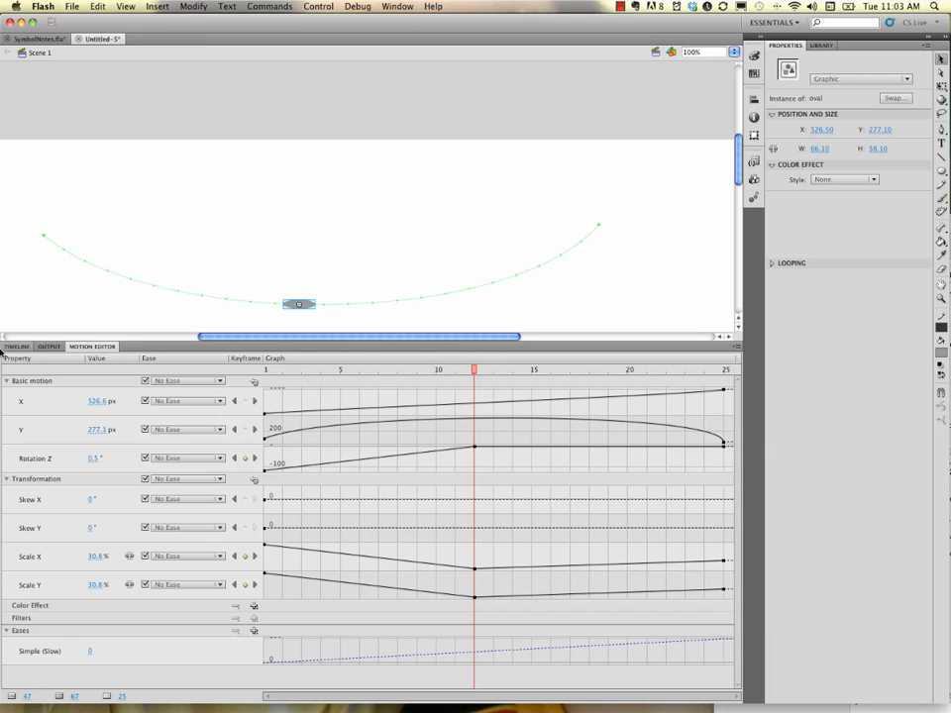
left_click(17, 346)
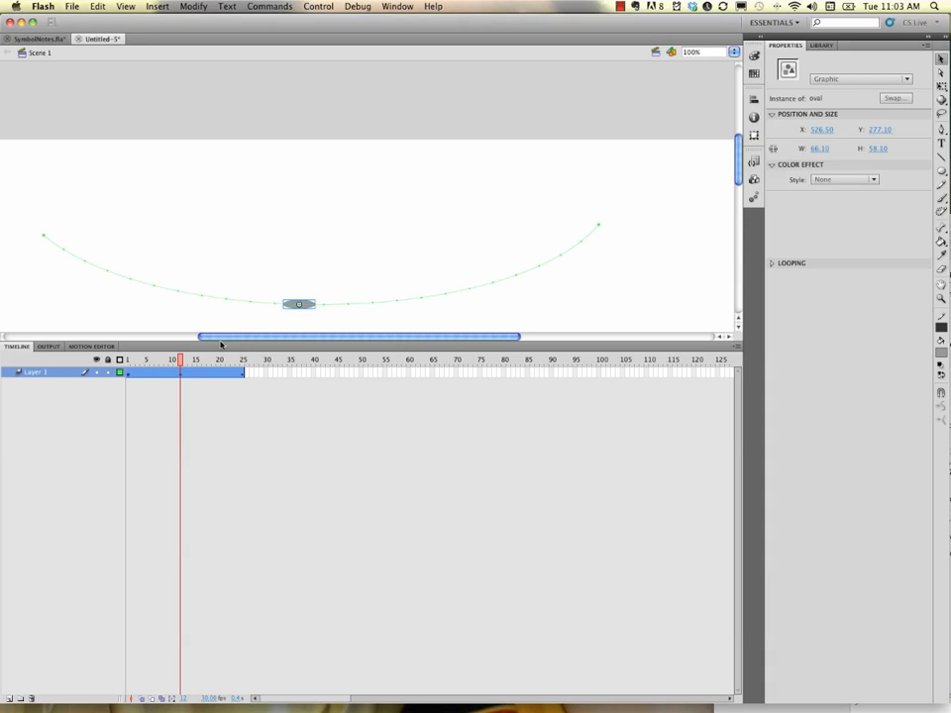
Try dragging the frame-12 rotation keyframe to frame 23 in the Motion Editor, then undo it
mouse_move(186, 359)
left_mouse_down()
mouse_move(138, 359)
mouse_move(204, 360)
mouse_move(131, 362)
mouse_move(210, 367)
mouse_move(129, 366)
mouse_move(175, 366)
left_mouse_up()
left_click(179, 373)
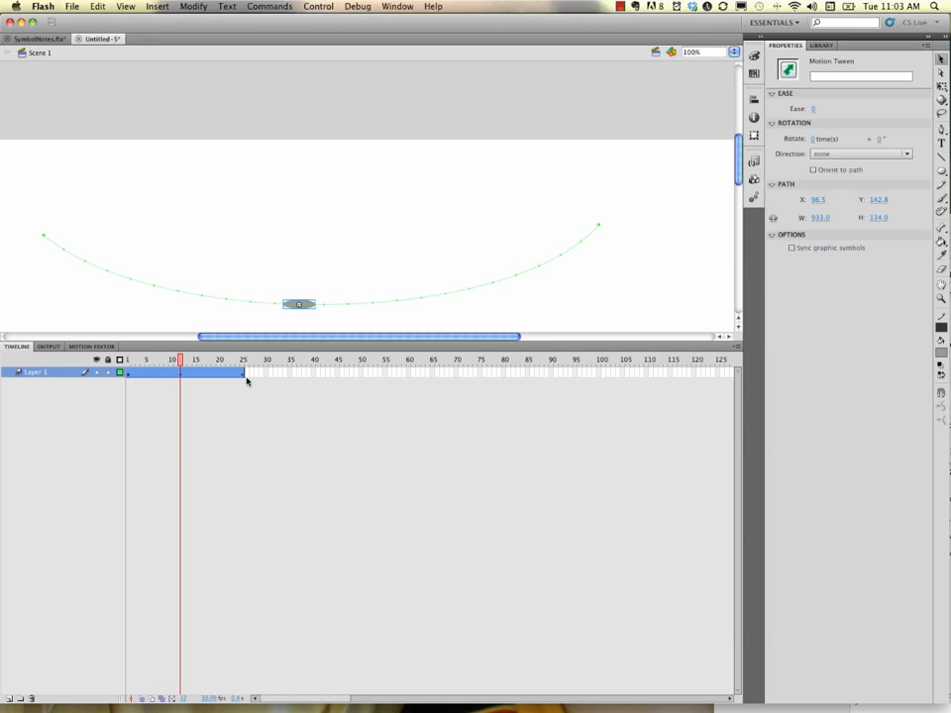
left_click(91, 345)
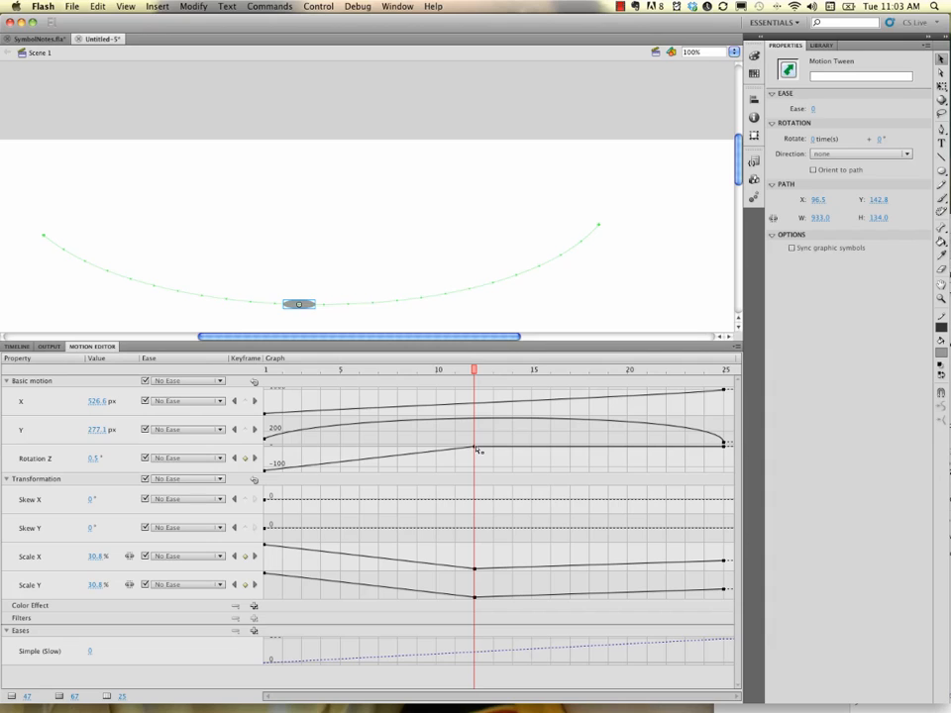
left_click_drag(477, 449, 667, 452)
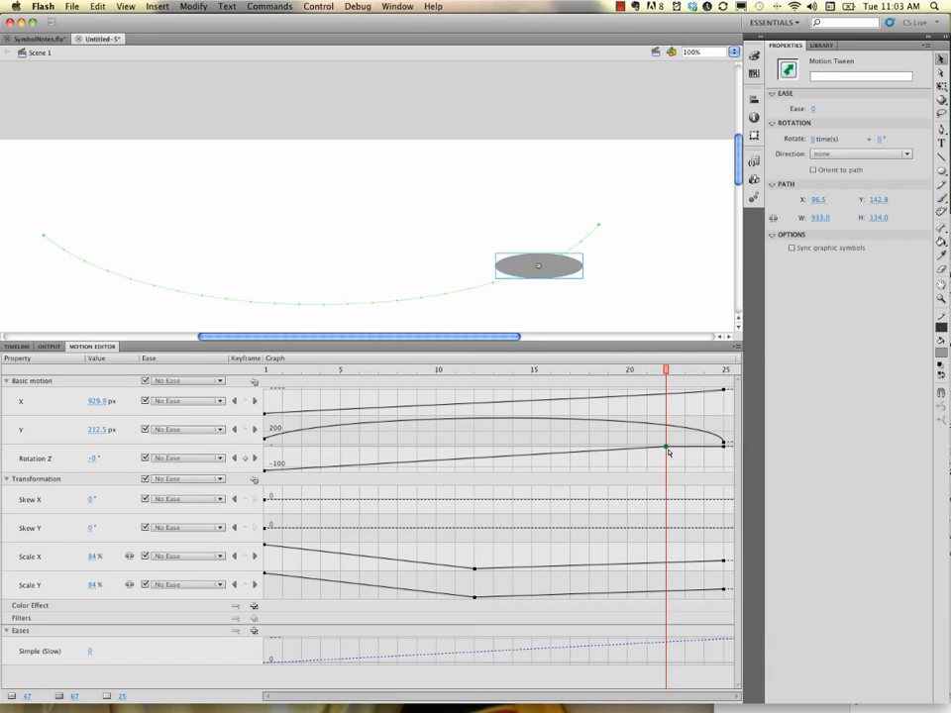
key("super+z")
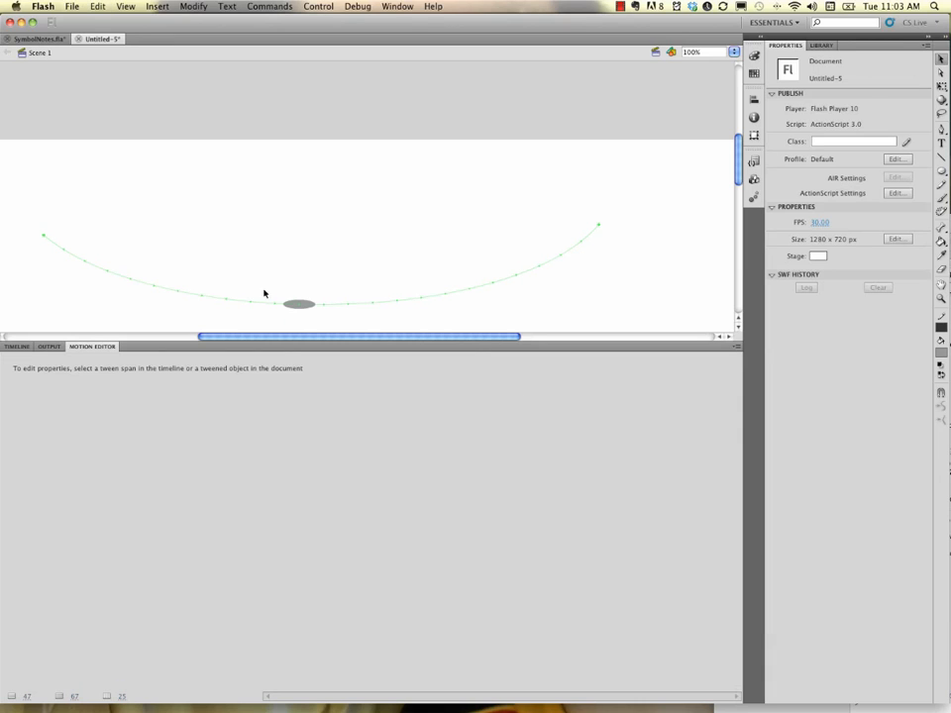
left_click(292, 308)
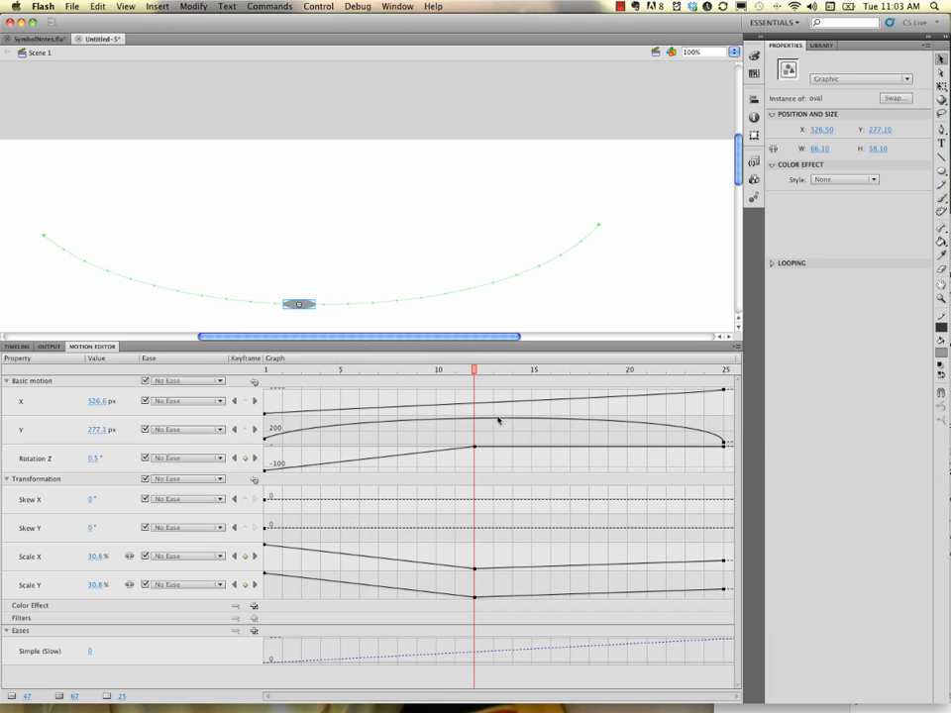
Delete the frame-25 Rotation Z keyframe and drag the frame-12 one to frame 25
right_click(726, 447)
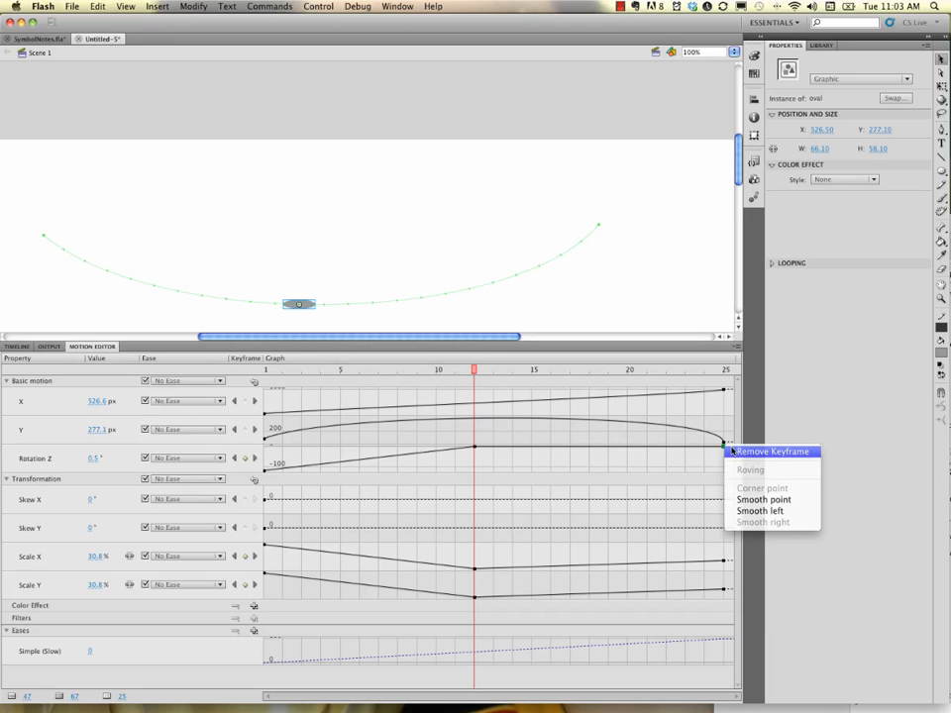
left_click(734, 452)
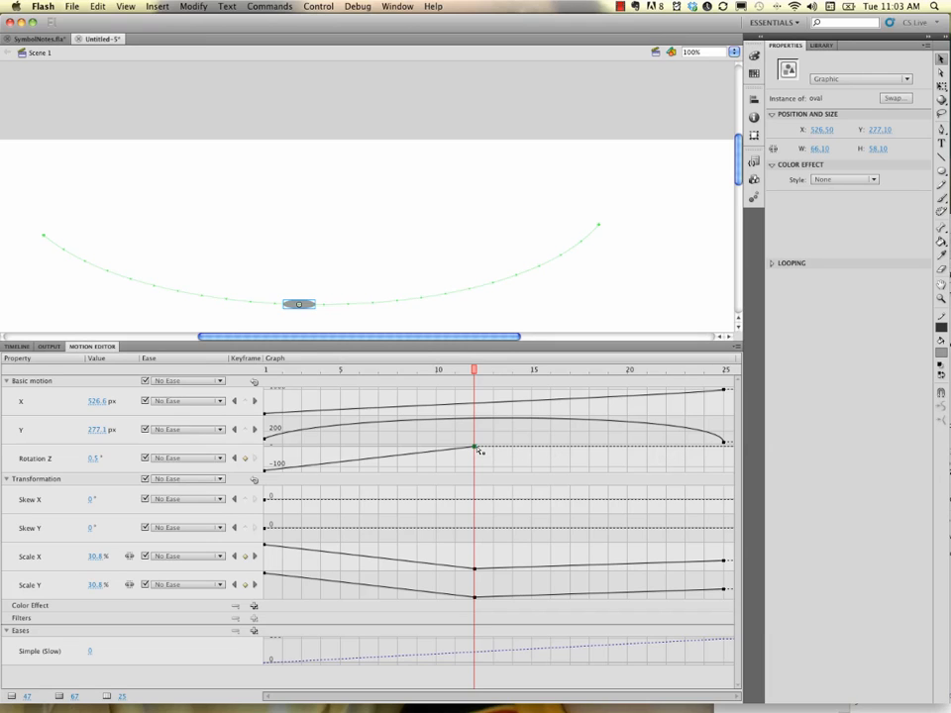
left_click_drag(477, 448, 726, 447)
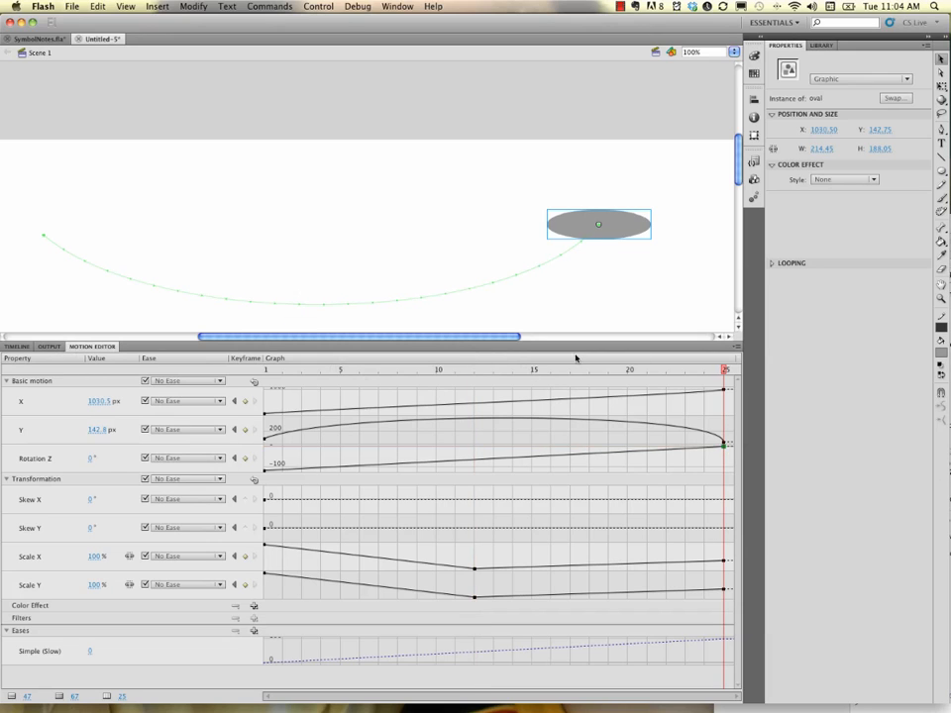
mouse_move(723, 369)
left_mouse_down()
mouse_move(263, 370)
mouse_move(711, 382)
mouse_move(726, 371)
left_mouse_up()
left_click(18, 347)
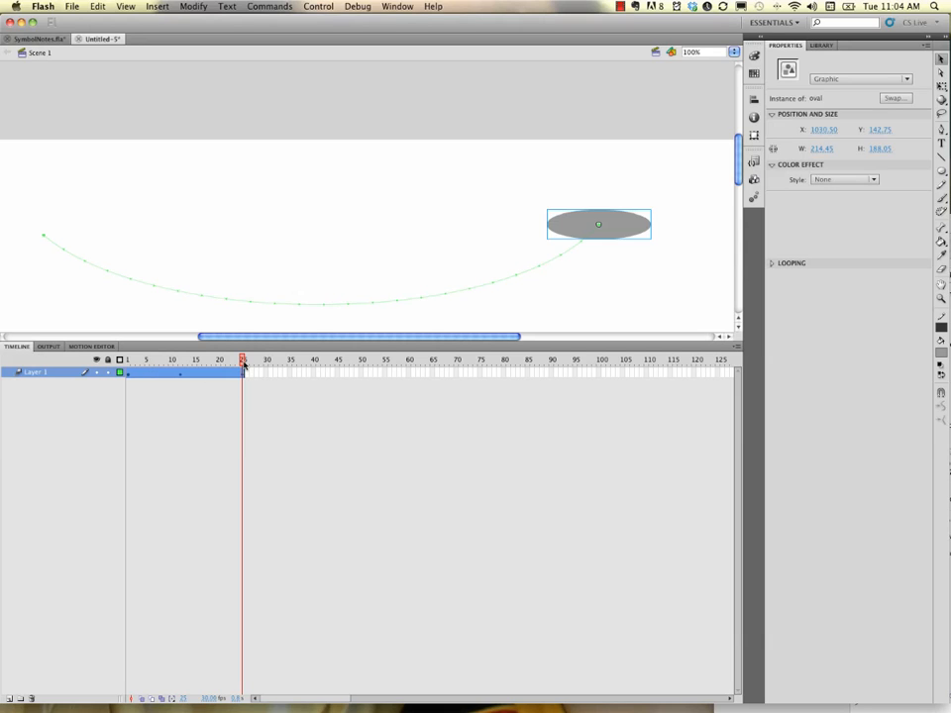
Delete the middle frame-12 Scale X and Scale Y keyframes so the oval shrinks steadily to frame 25
left_click(100, 351)
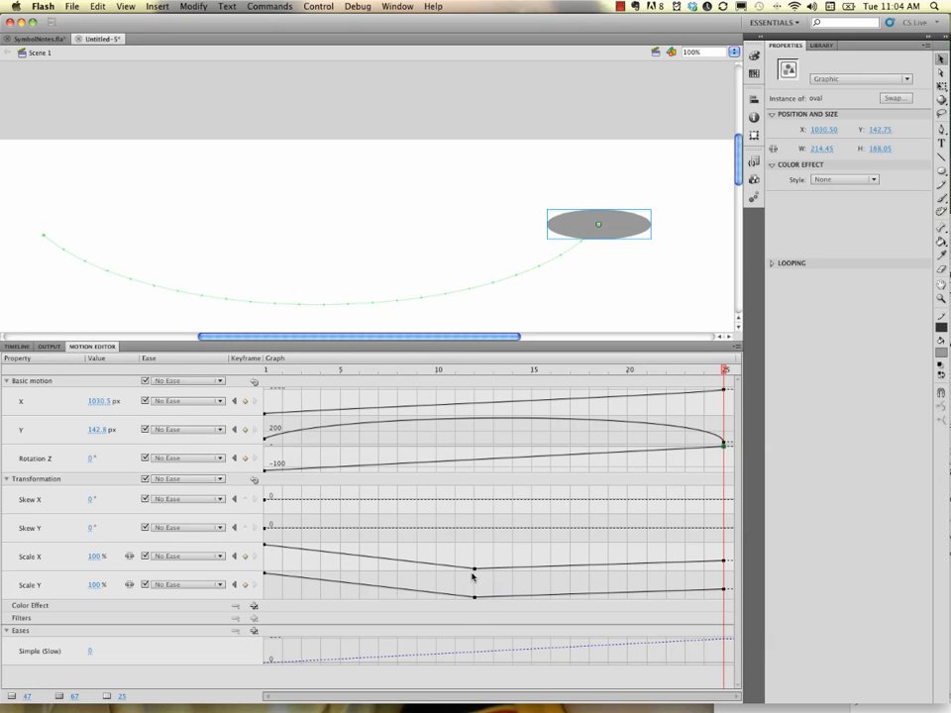
left_click(17, 346)
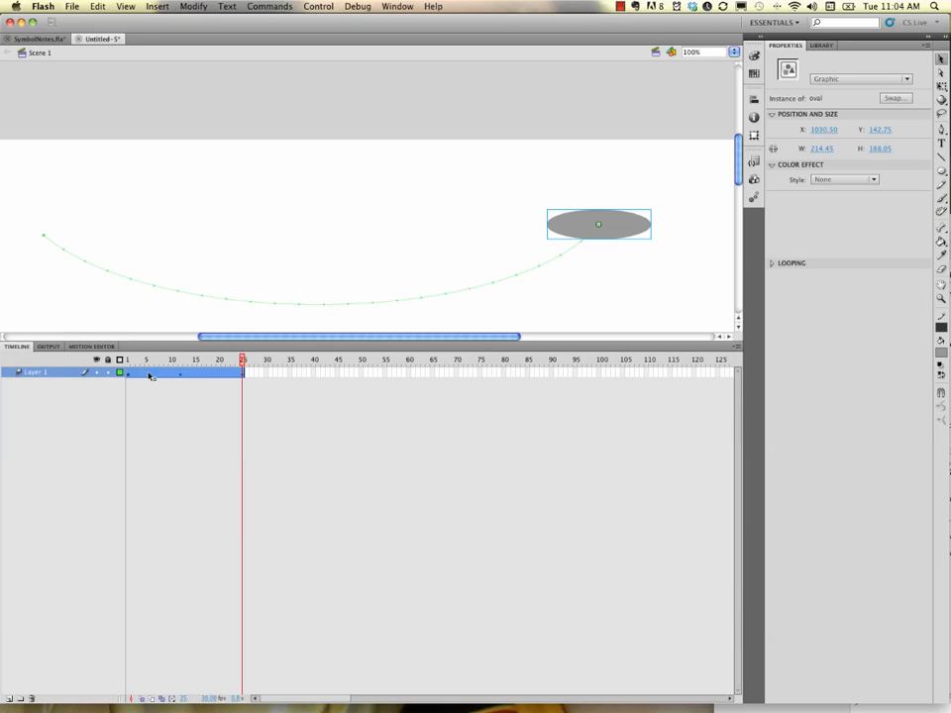
left_click(92, 346)
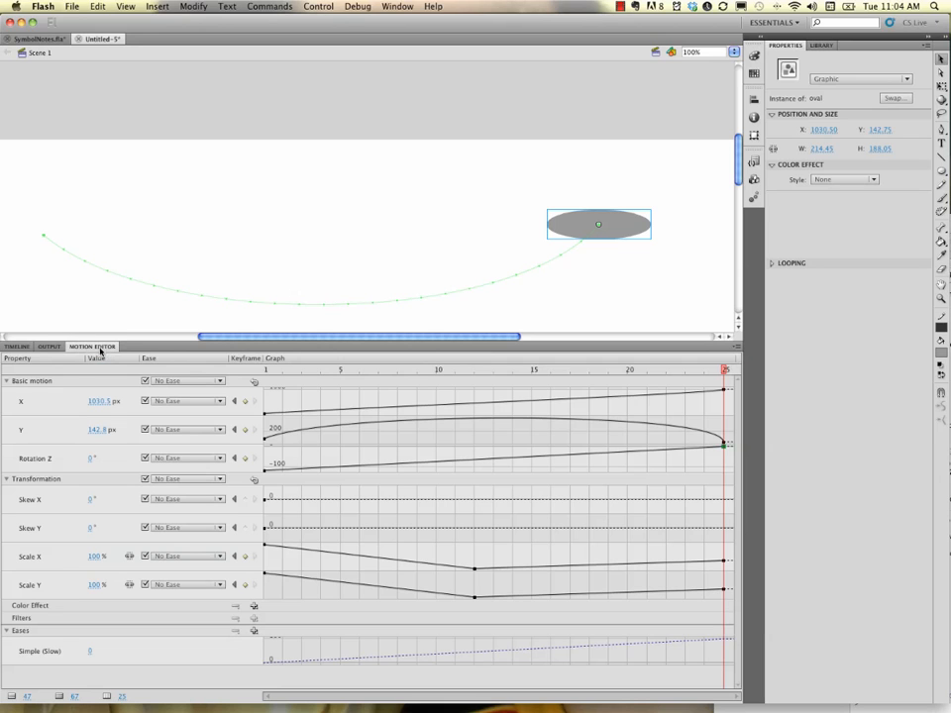
right_click(479, 572)
left_click(488, 574)
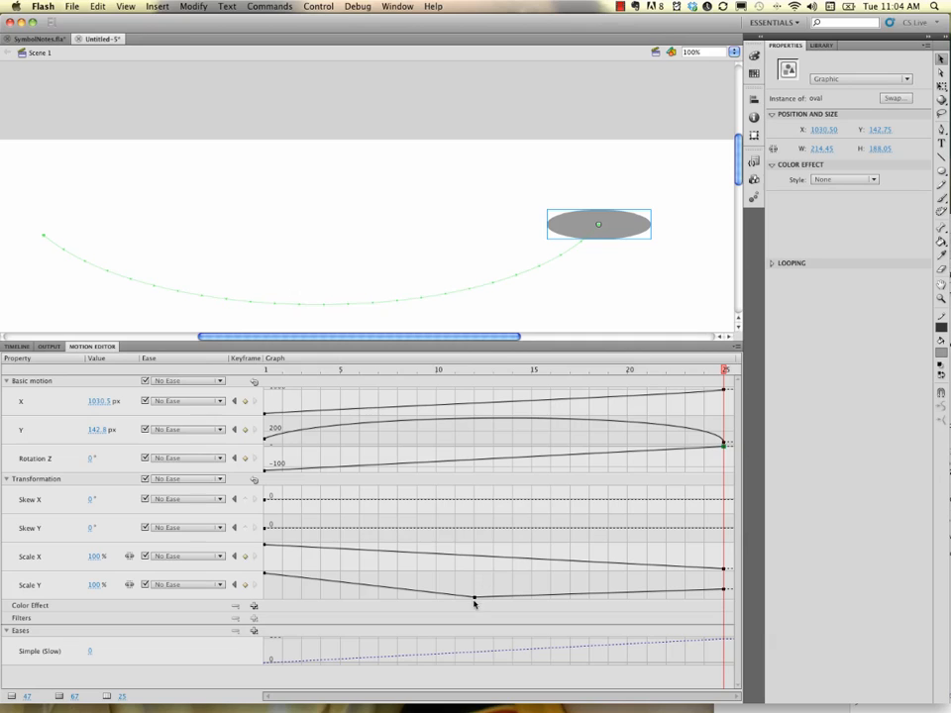
right_click(478, 600)
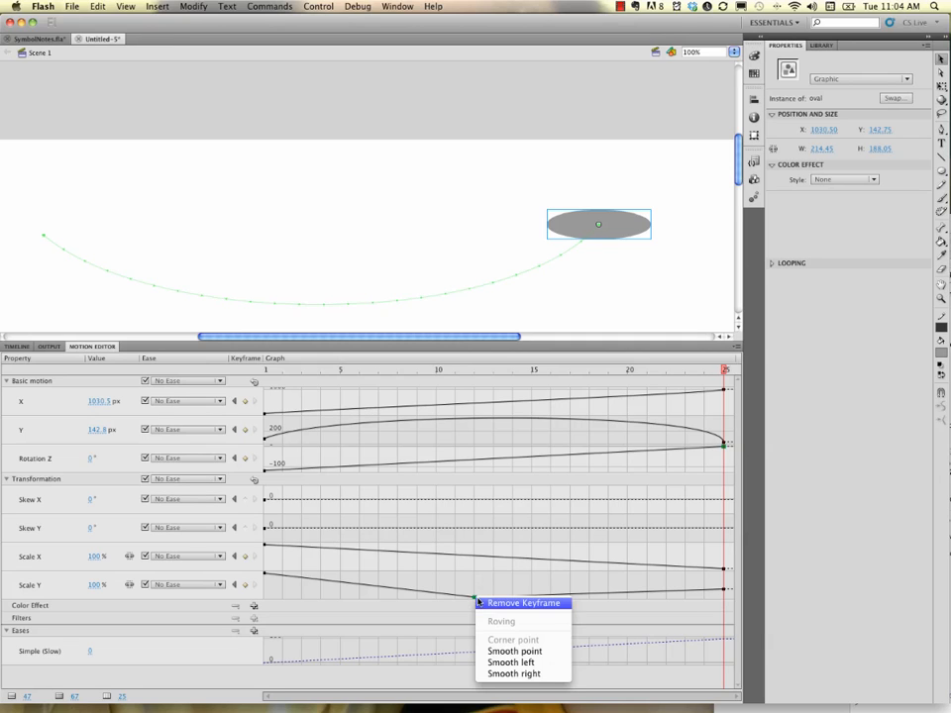
left_click(483, 604)
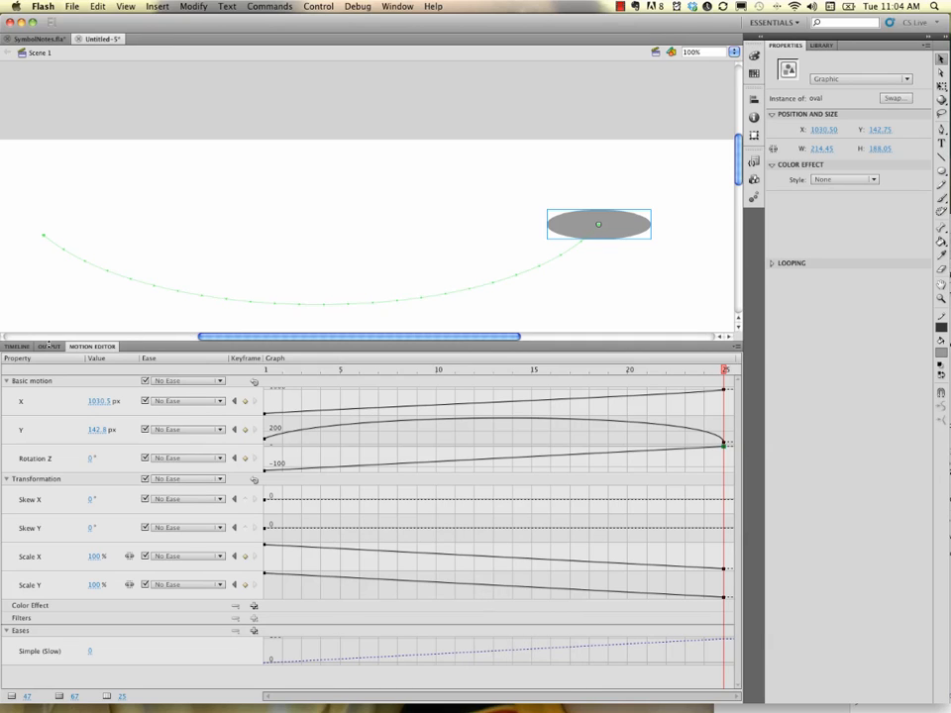
left_click(18, 347)
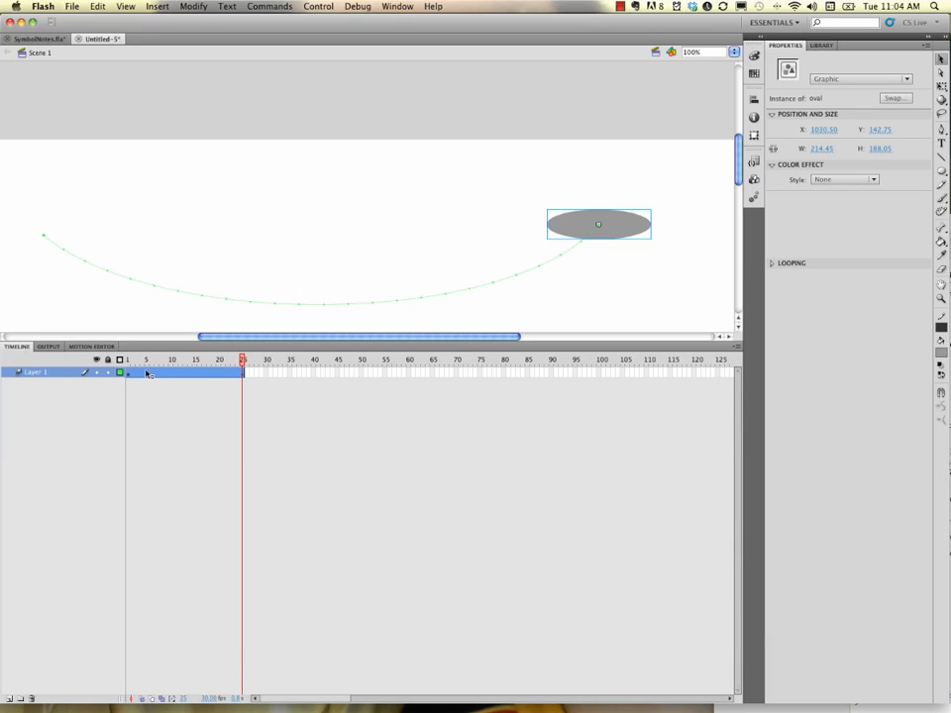
Rewind to frame 1, select the oval, then select frame 16 of its tween to show its Motion Tween settings
left_click_drag(240, 364, 125, 348)
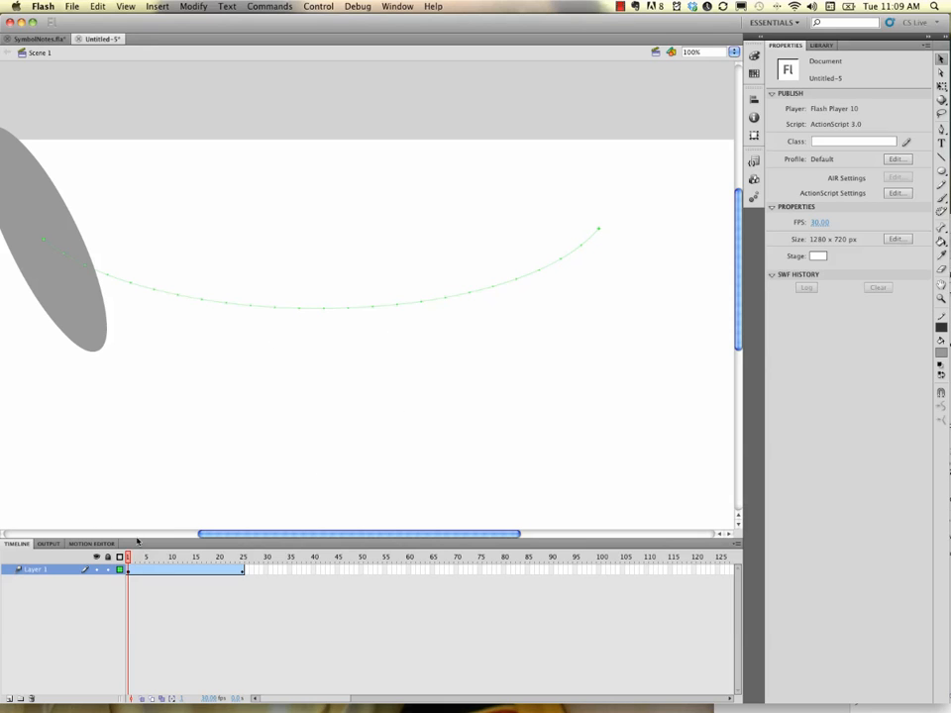
left_click(96, 333)
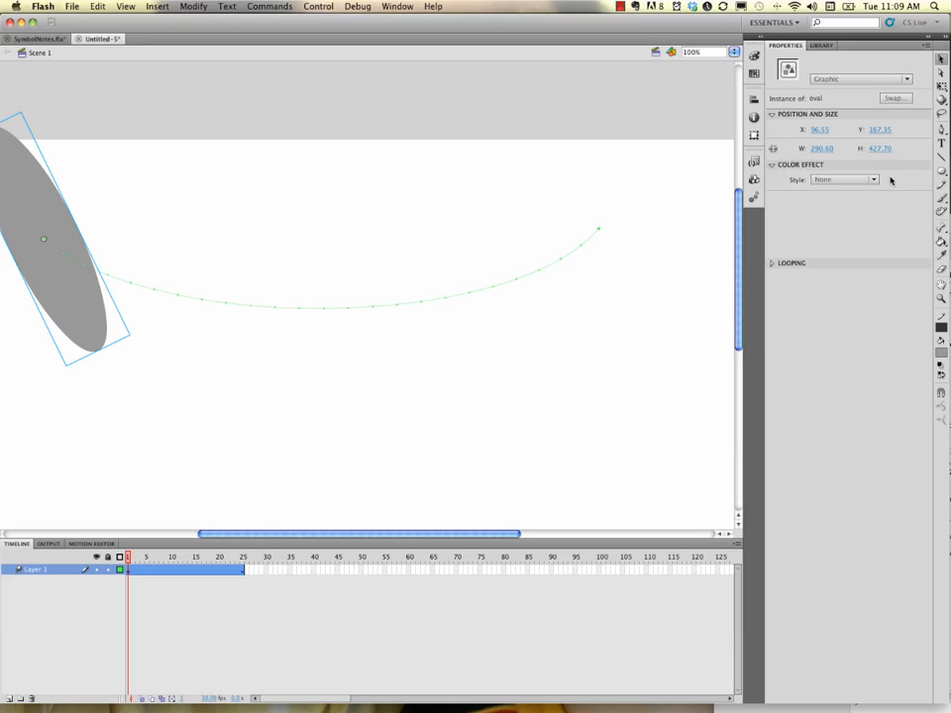
left_click(197, 572)
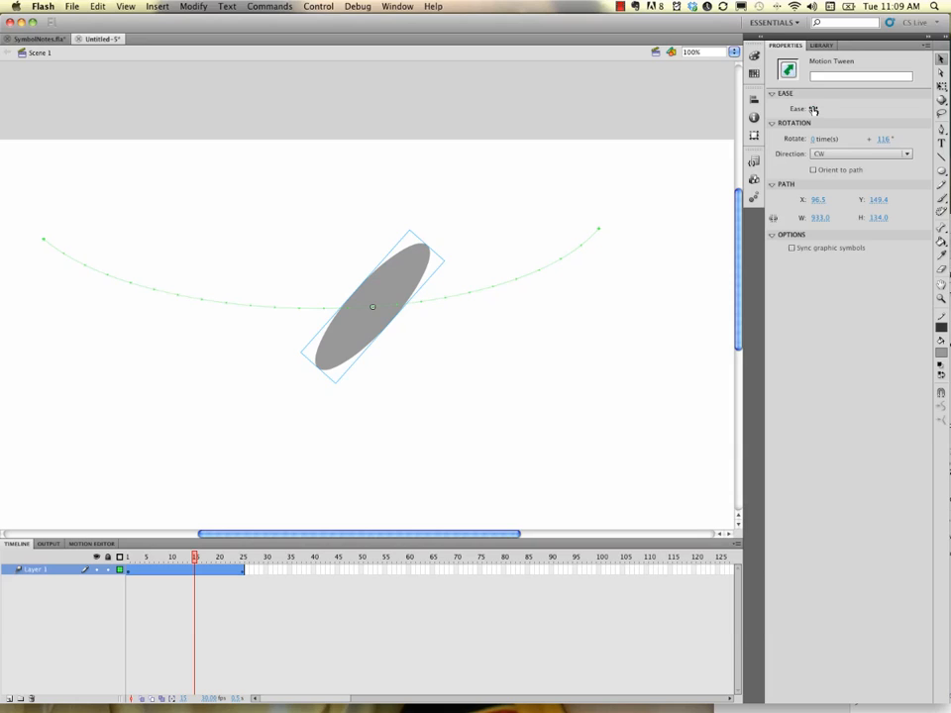
Set the tween's ease to 100 (ease out) and play the animation to check it
left_click_drag(813, 109, 914, 104)
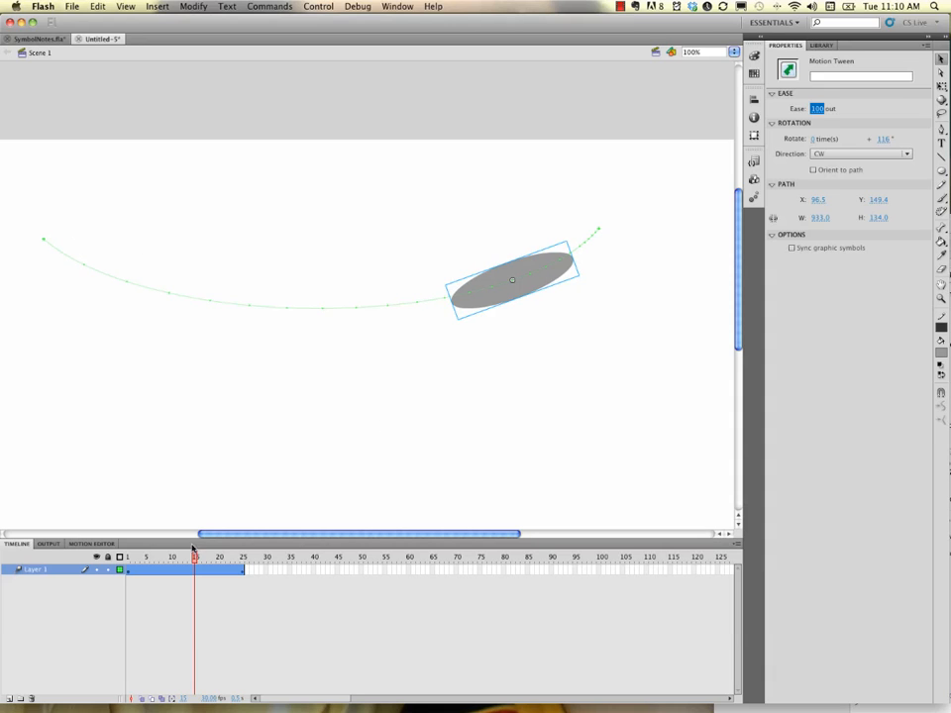
left_click_drag(195, 558, 98, 542)
key("Return")
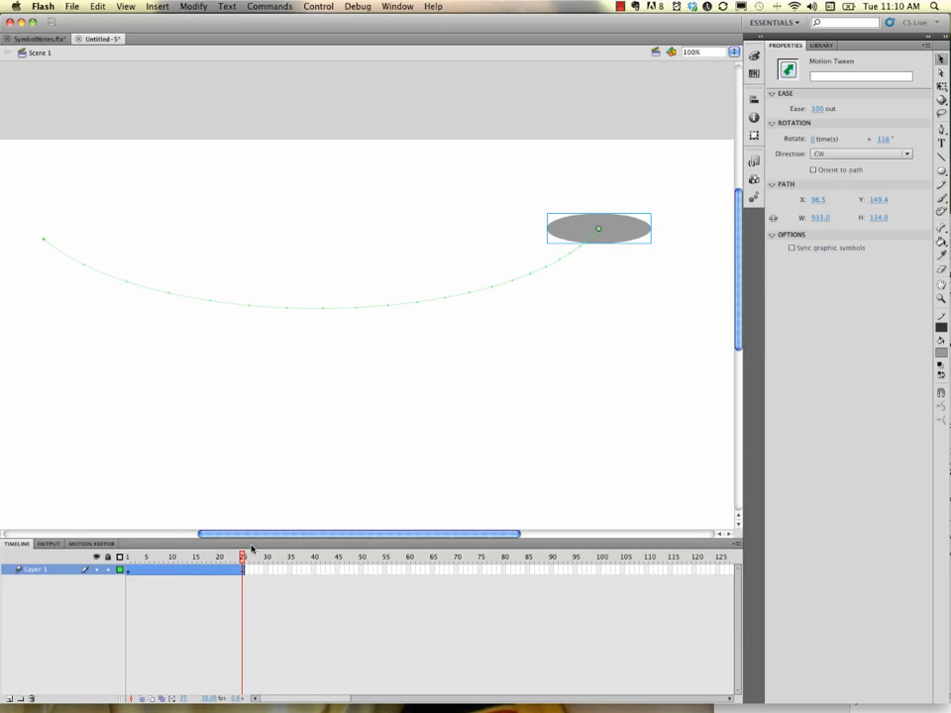
Scrub the motion, change the ease to -100 (ease in), and rewind to the start
mouse_move(241, 558)
left_mouse_down()
mouse_move(169, 561)
mouse_move(241, 563)
left_mouse_up()
left_click_drag(242, 557, 171, 558)
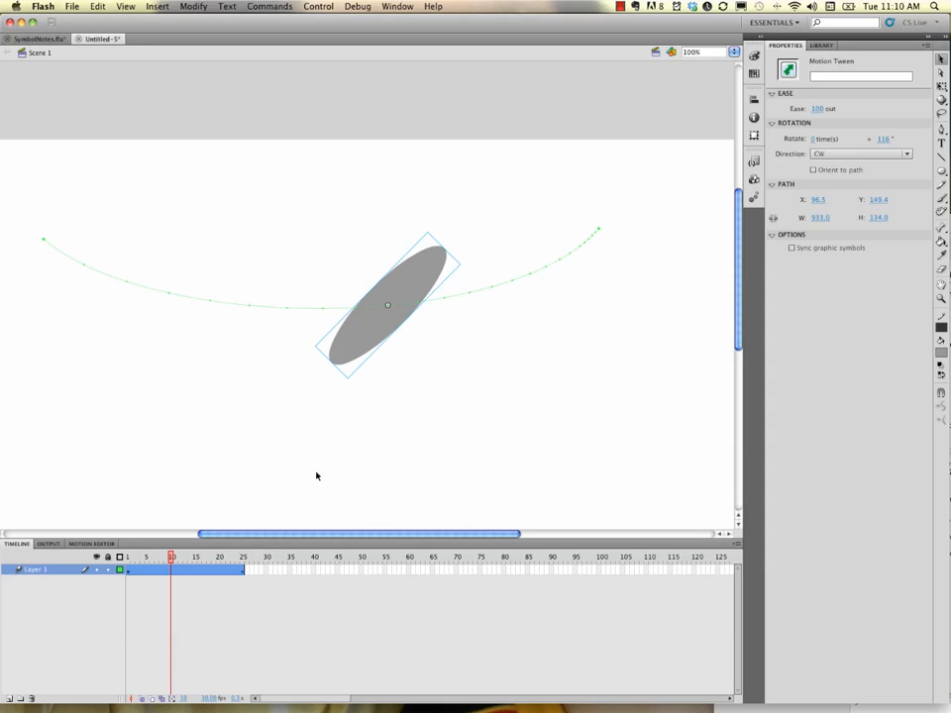
left_click_drag(818, 108, 597, 107)
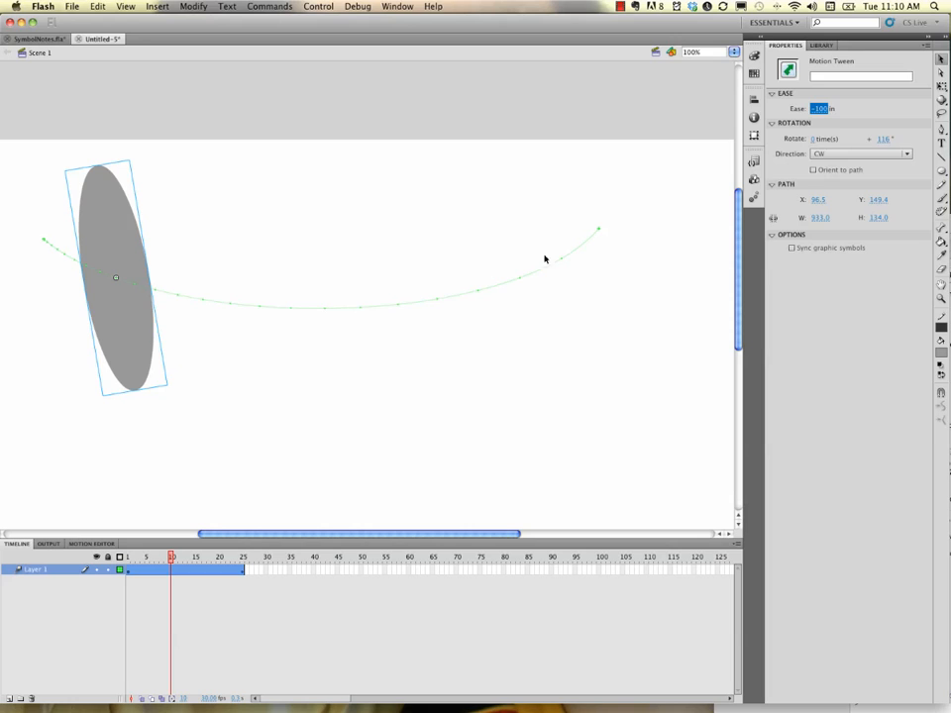
left_click_drag(172, 558, 74, 530)
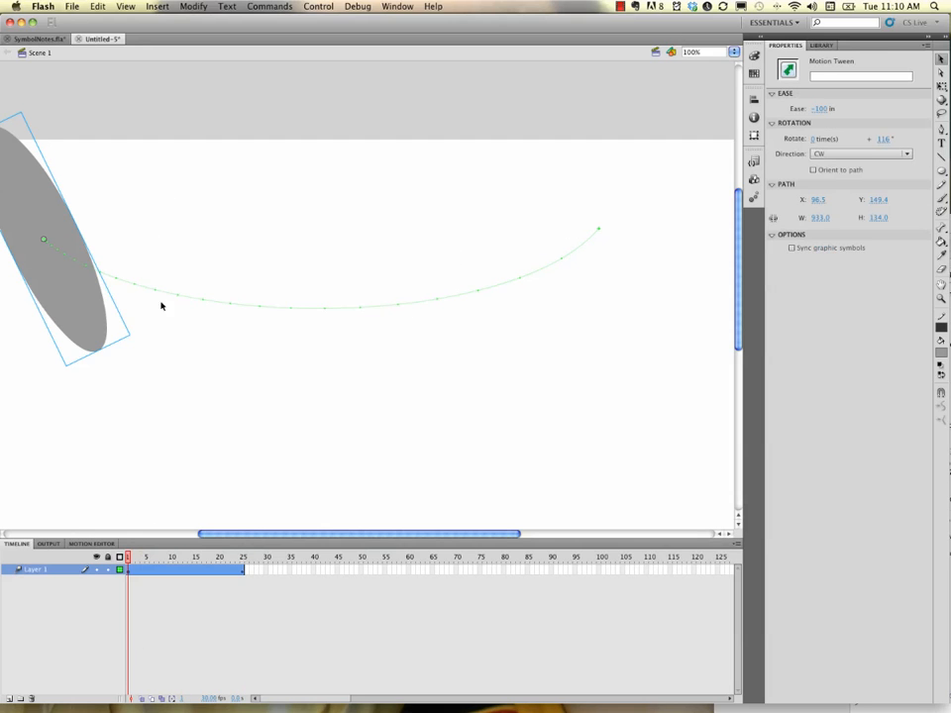
left_click(104, 543)
scroll(165, 594, "down", 1)
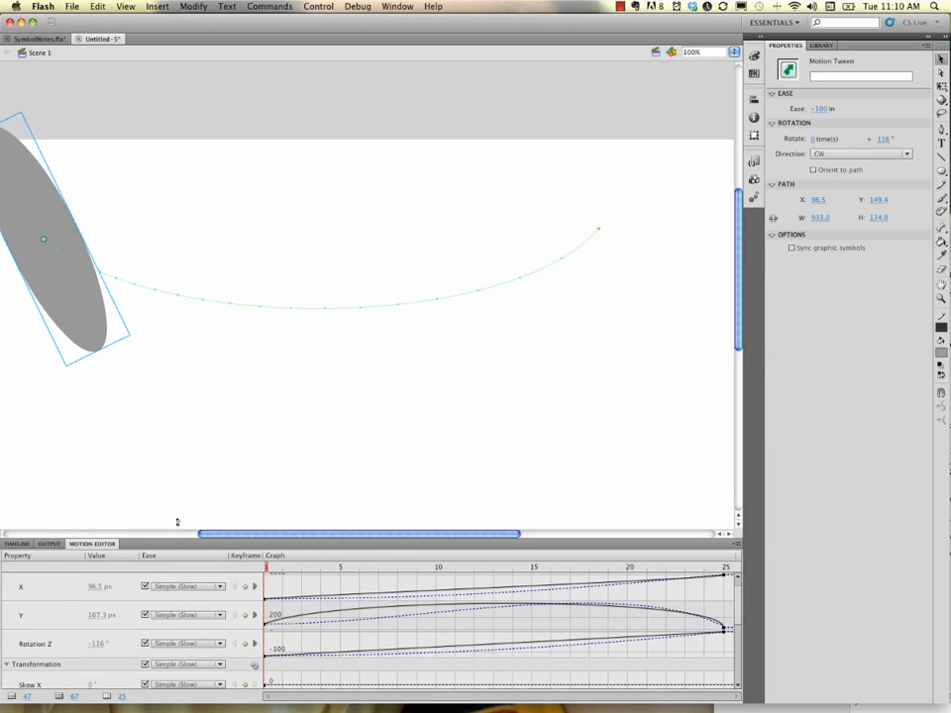
left_click_drag(177, 522, 211, 659)
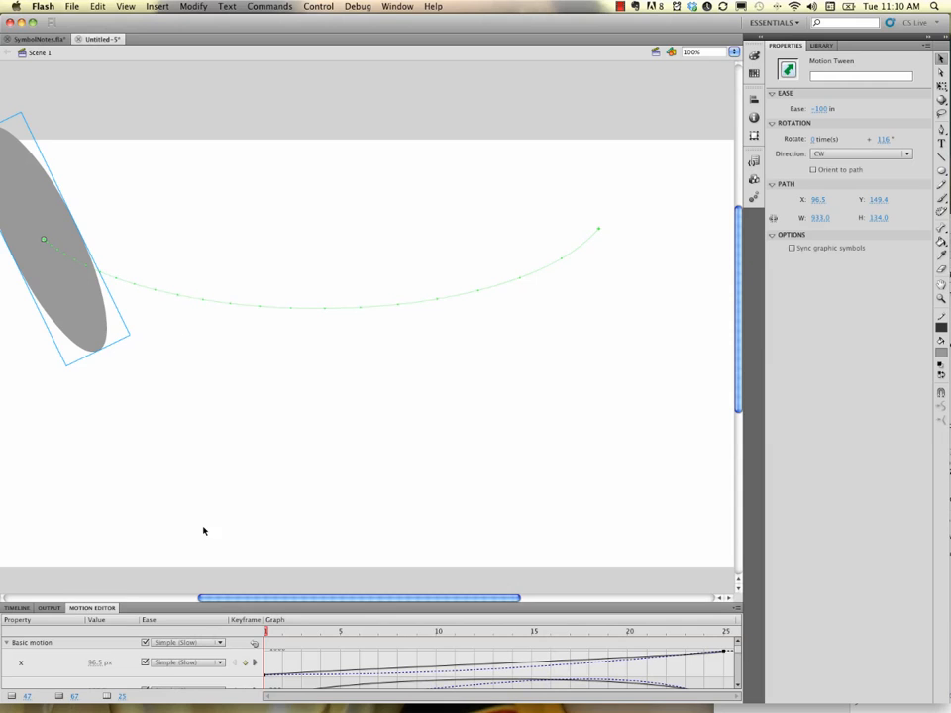
left_click_drag(177, 602, 192, 519)
left_click_drag(200, 439, 202, 362)
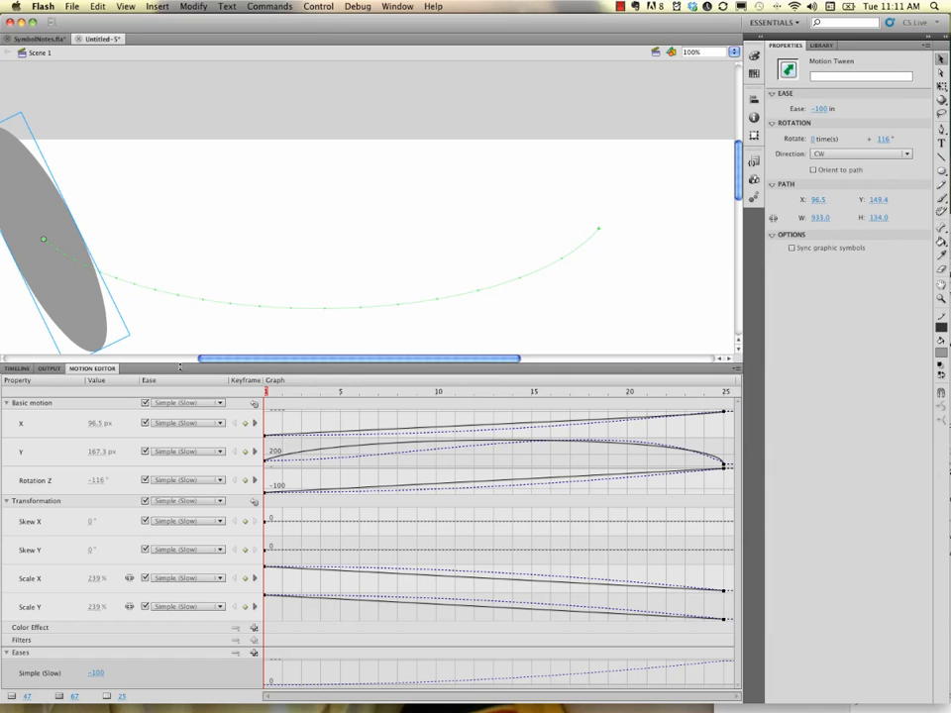
left_click_drag(180, 366, 182, 516)
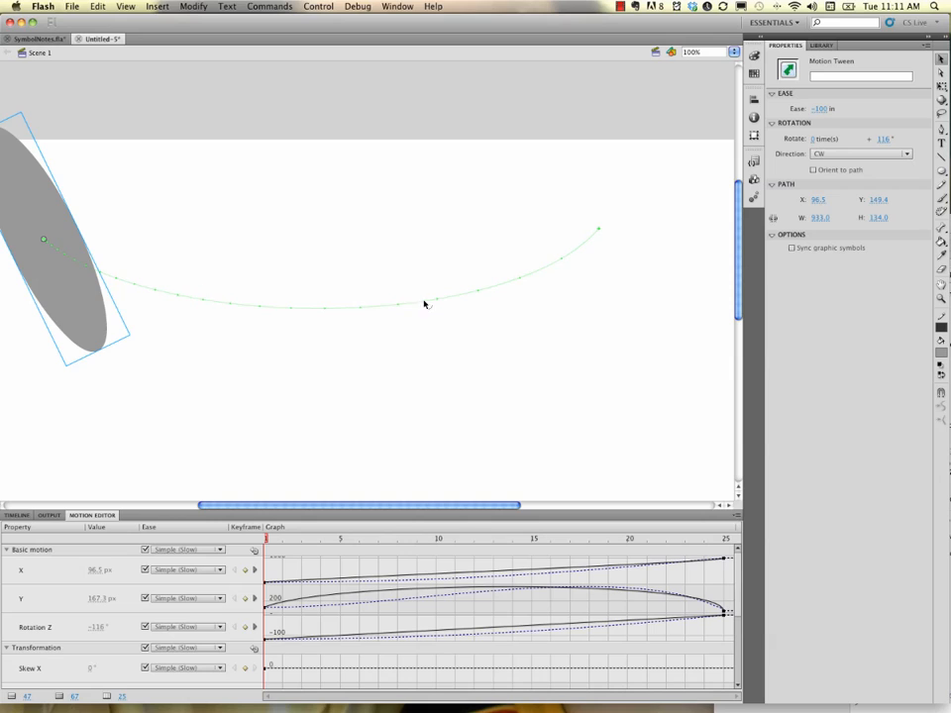
left_click(17, 515)
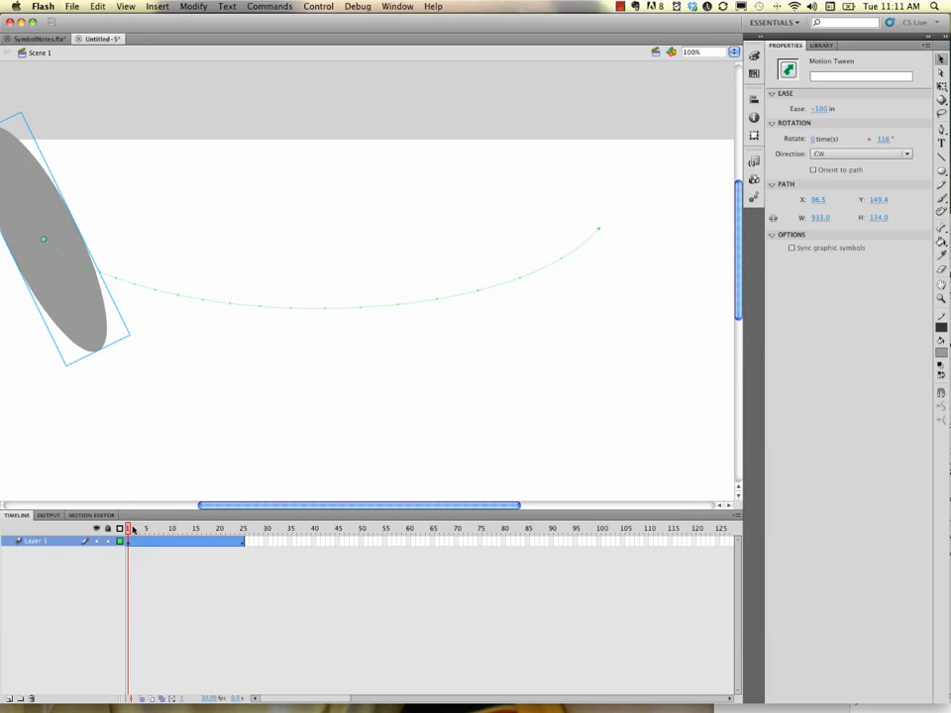
At frame 25, give the oval an Alpha color effect of 0% and preview the fade-out
left_click_drag(129, 530, 243, 544)
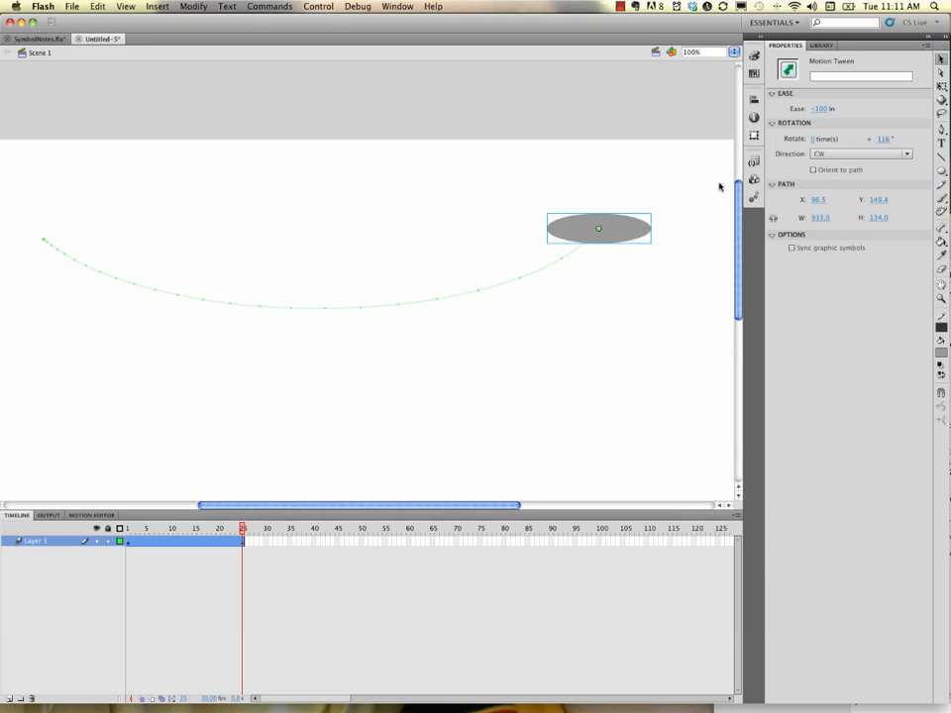
left_click(635, 234)
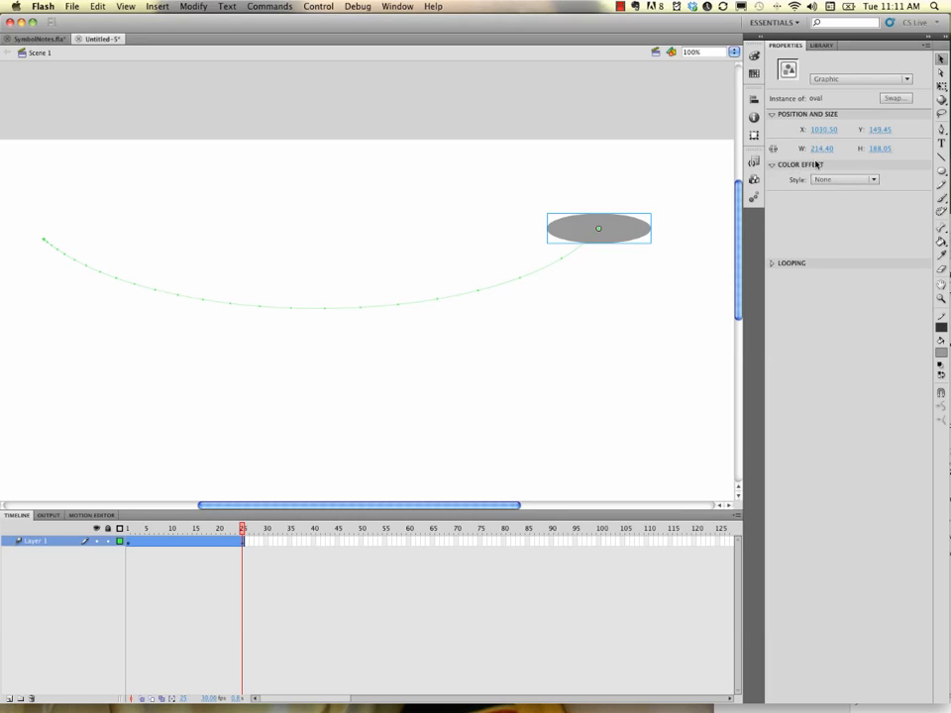
left_click(824, 179)
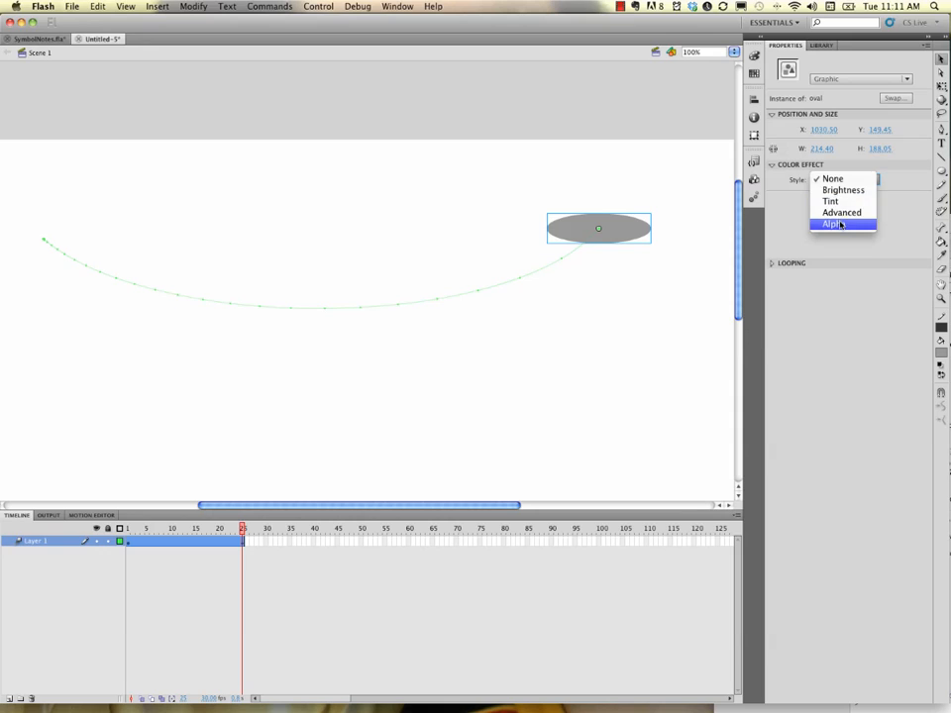
left_click(840, 226)
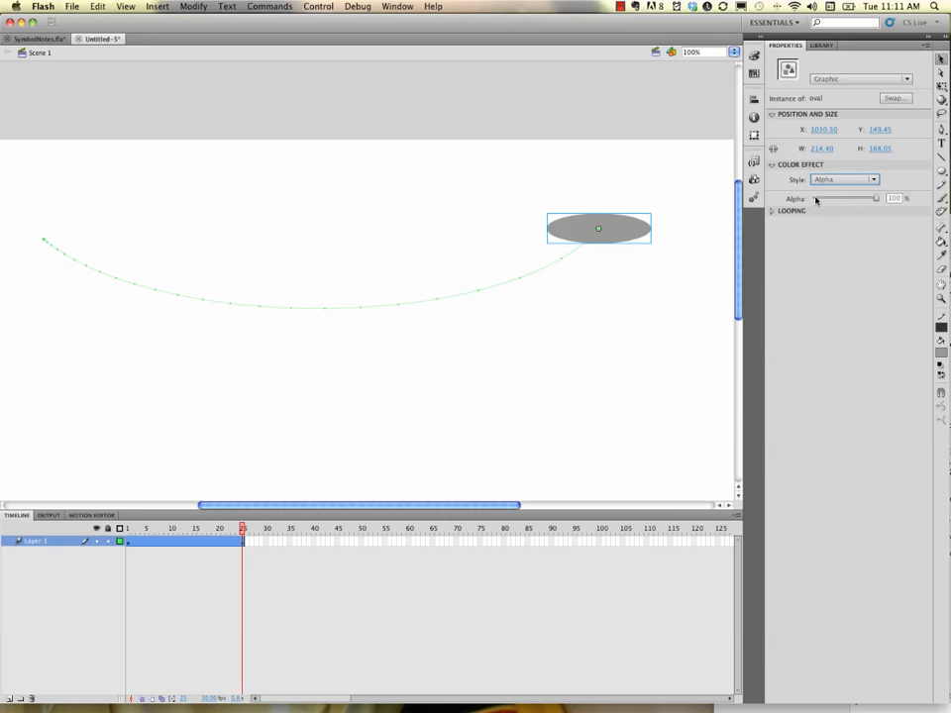
left_click_drag(848, 203, 814, 204)
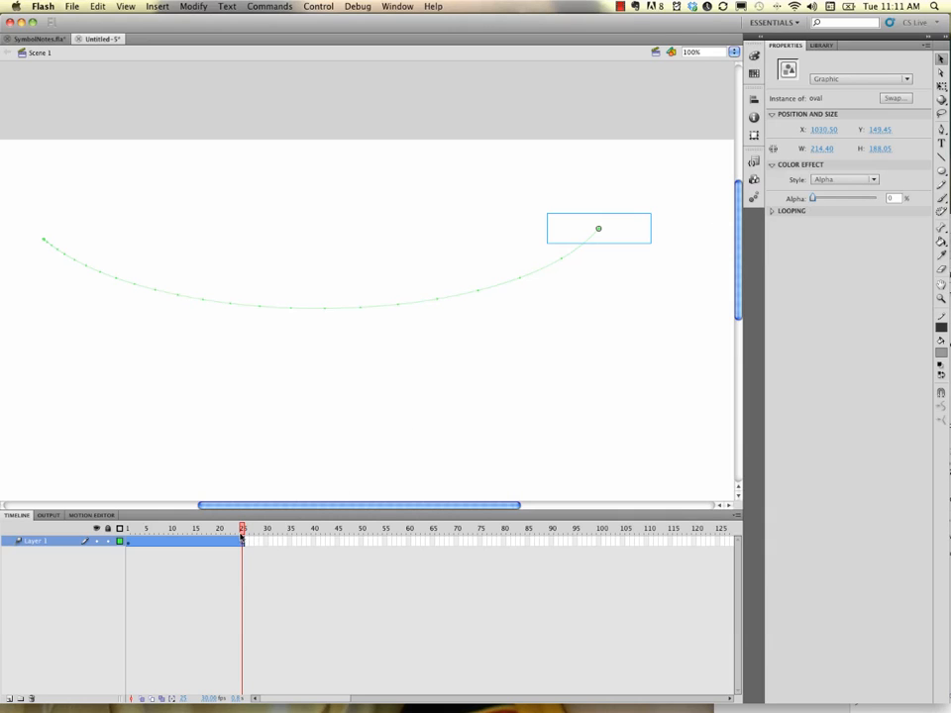
left_click_drag(241, 530, 120, 511)
key("Return")
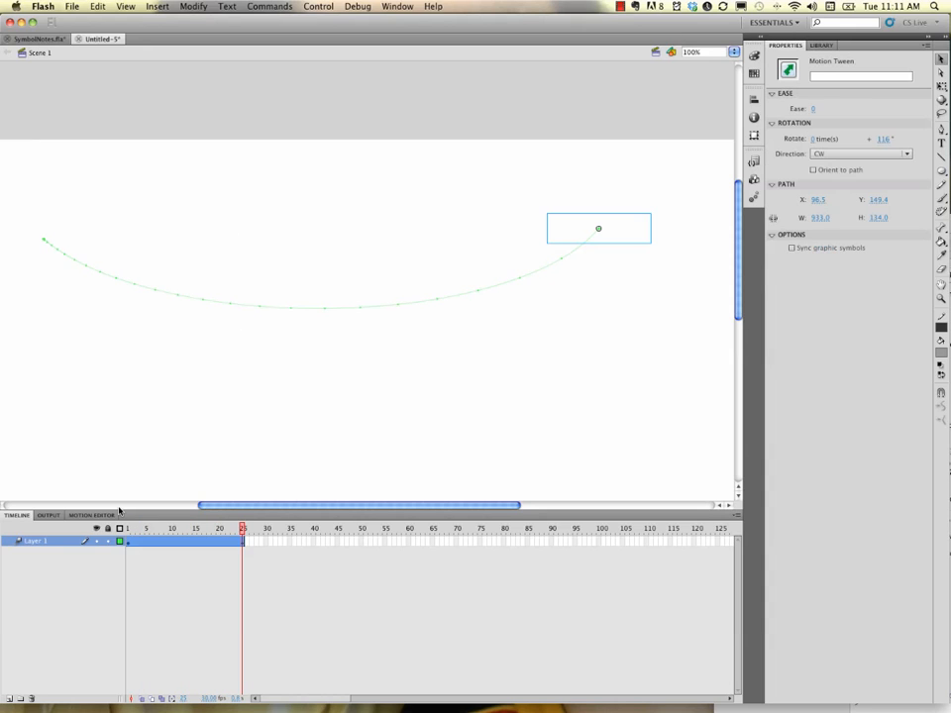
key("Return")
Drag the playhead from frame 25 back to frame 1
left_click_drag(241, 532, 120, 532)
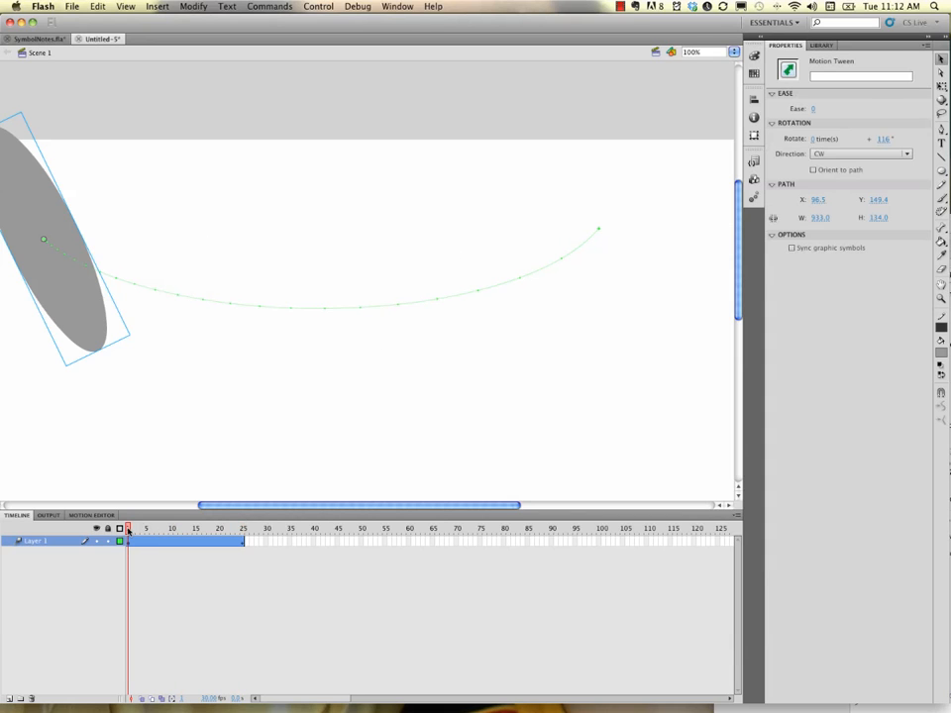